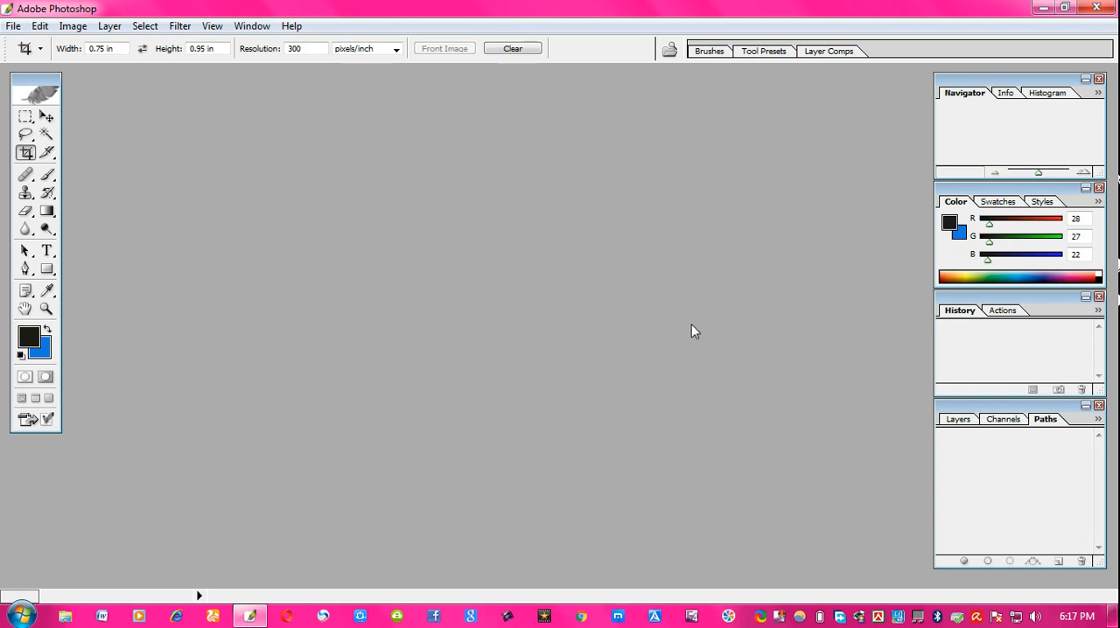
- Open the photo IMG_20170327_123405.jpg from the picture folder
double_click(740, 158)
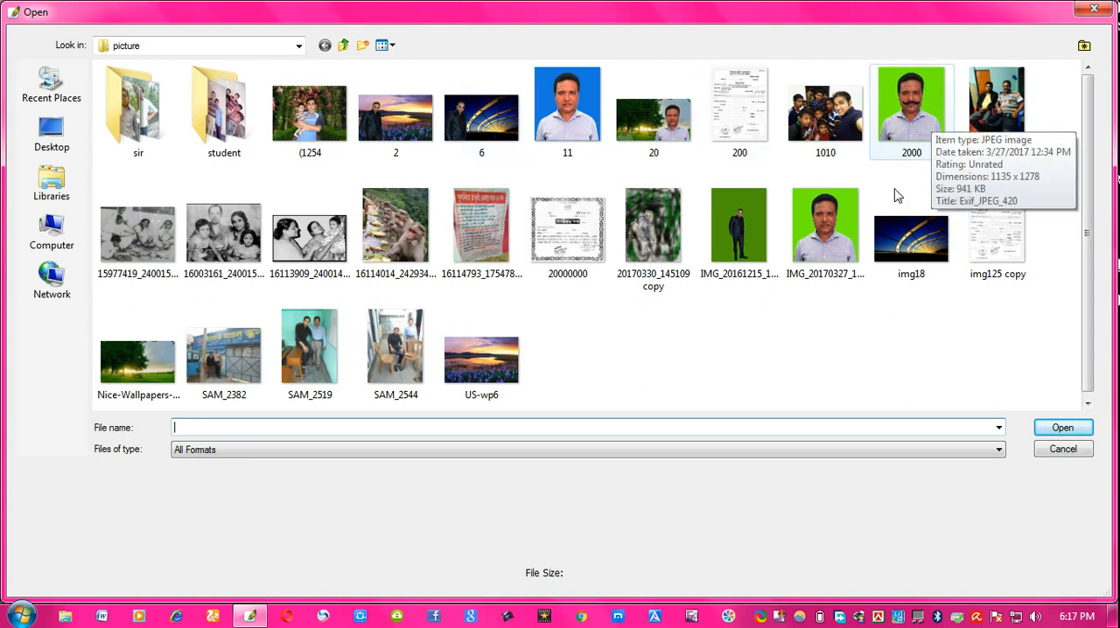
click(823, 247)
double_click(823, 248)
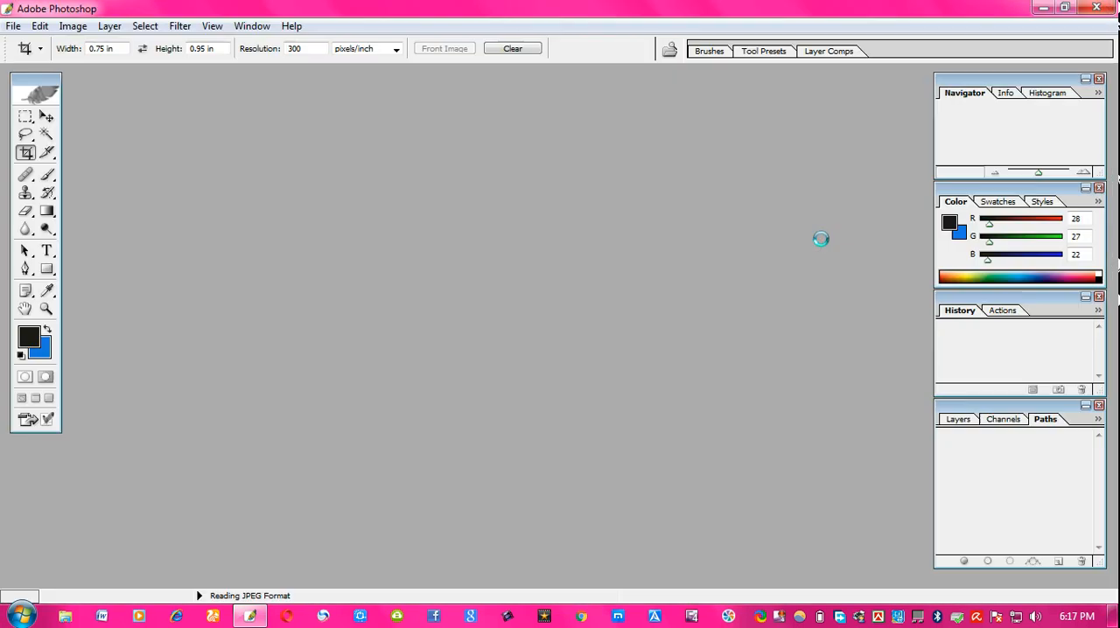
- Duplicate the image as IMG_20170327_123405 copy and close the original image window
drag(301, 79, 481, 138)
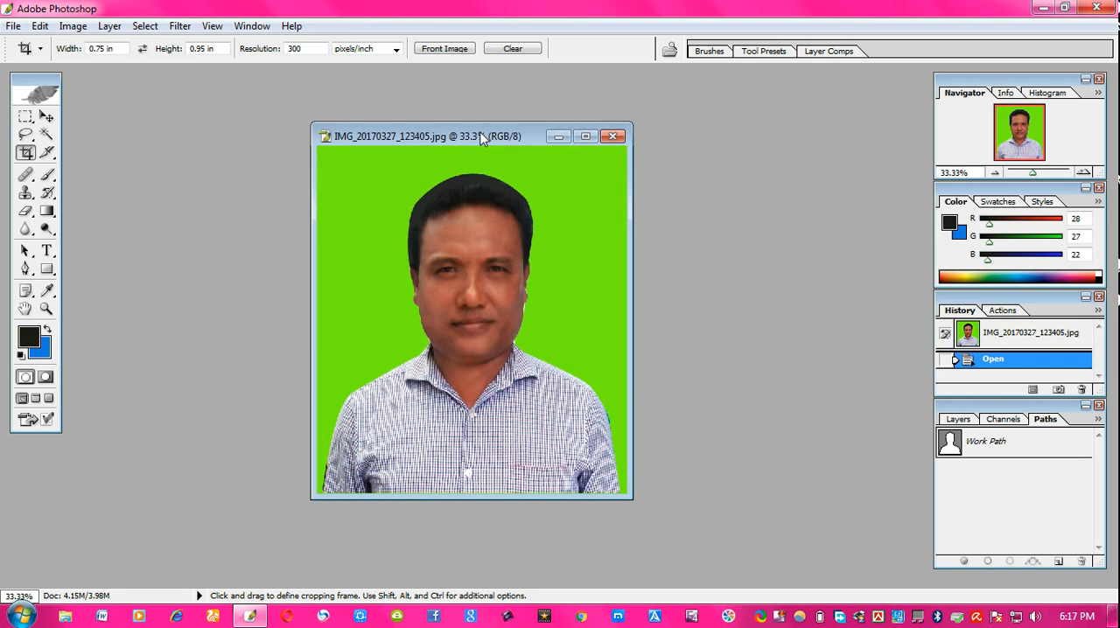
right_click(480, 139)
click(516, 145)
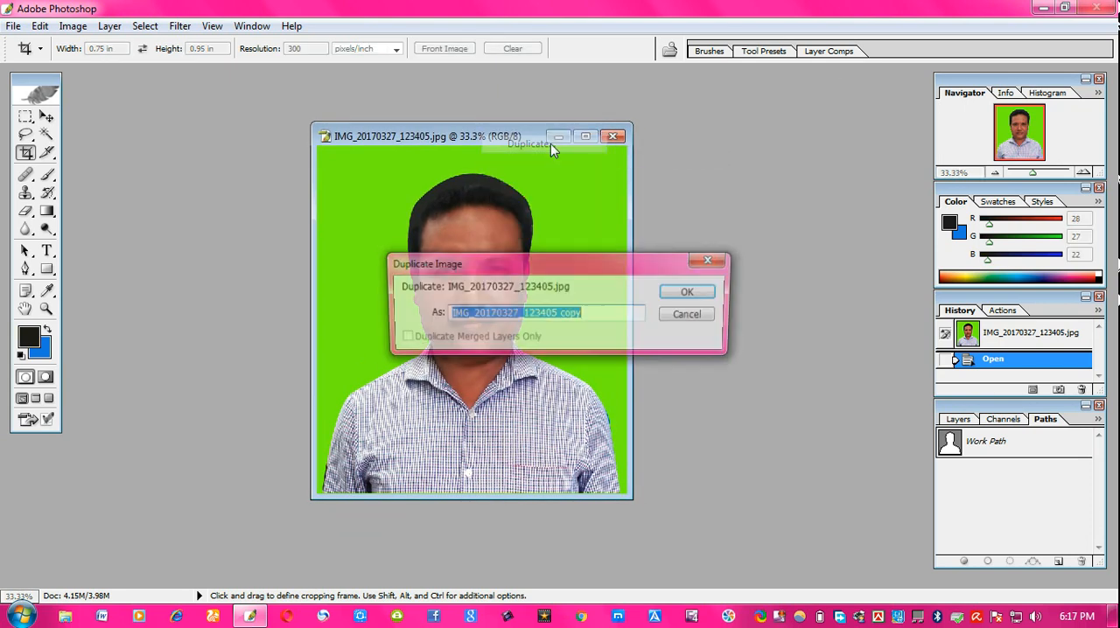
click(713, 298)
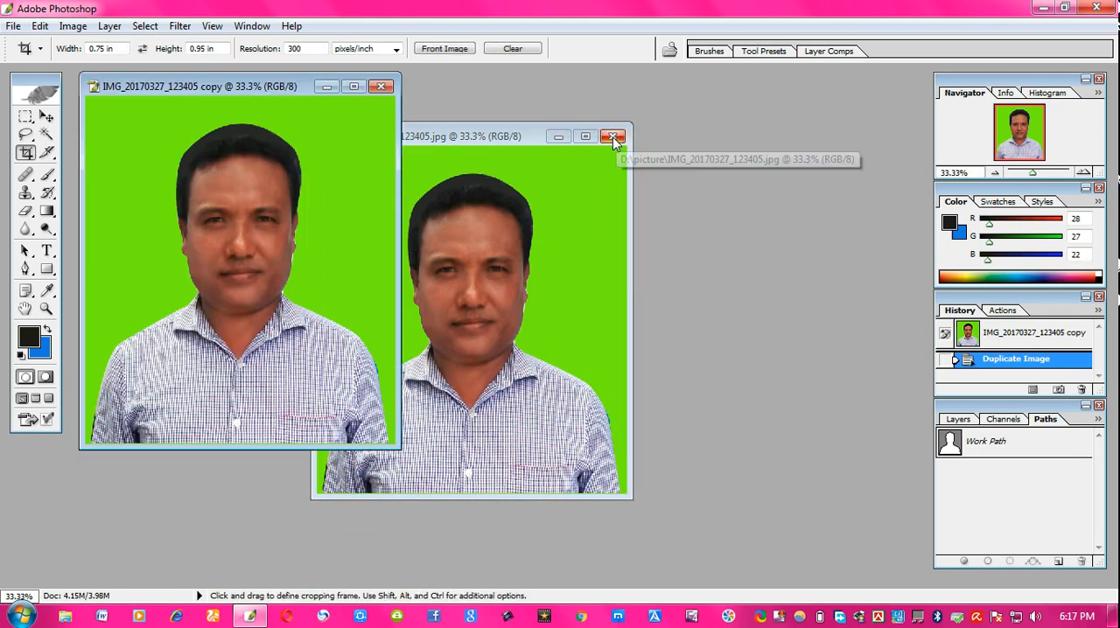
click(612, 136)
- Crop the copy to 0.75 in by 0.95 in at 300 pixels/inch, centring the crop box on the portrait
drag(303, 94, 483, 90)
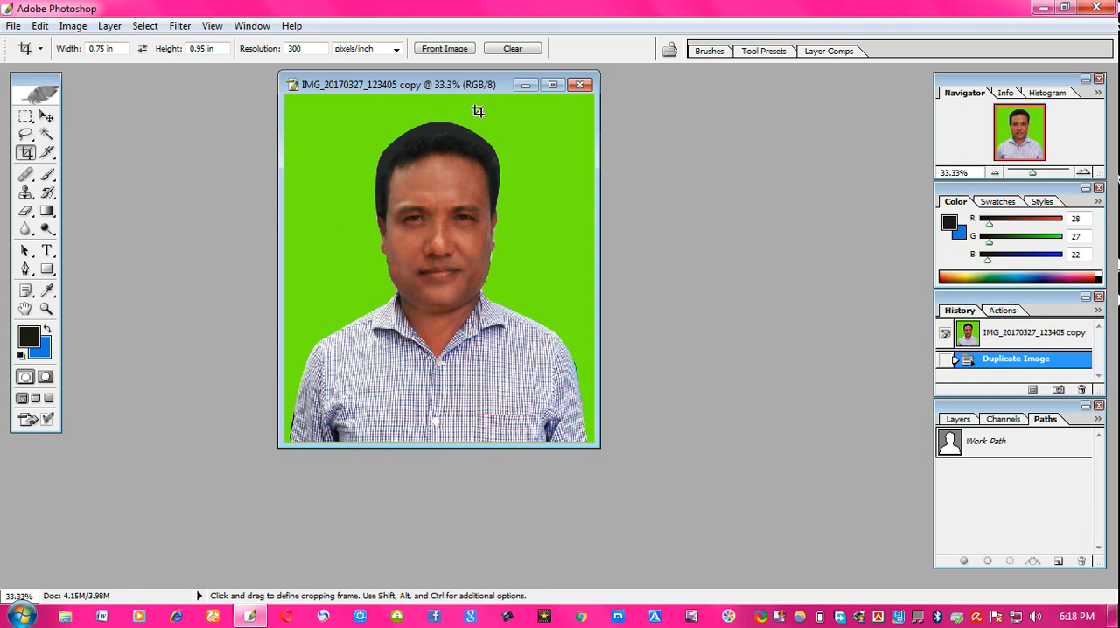
click(25, 117)
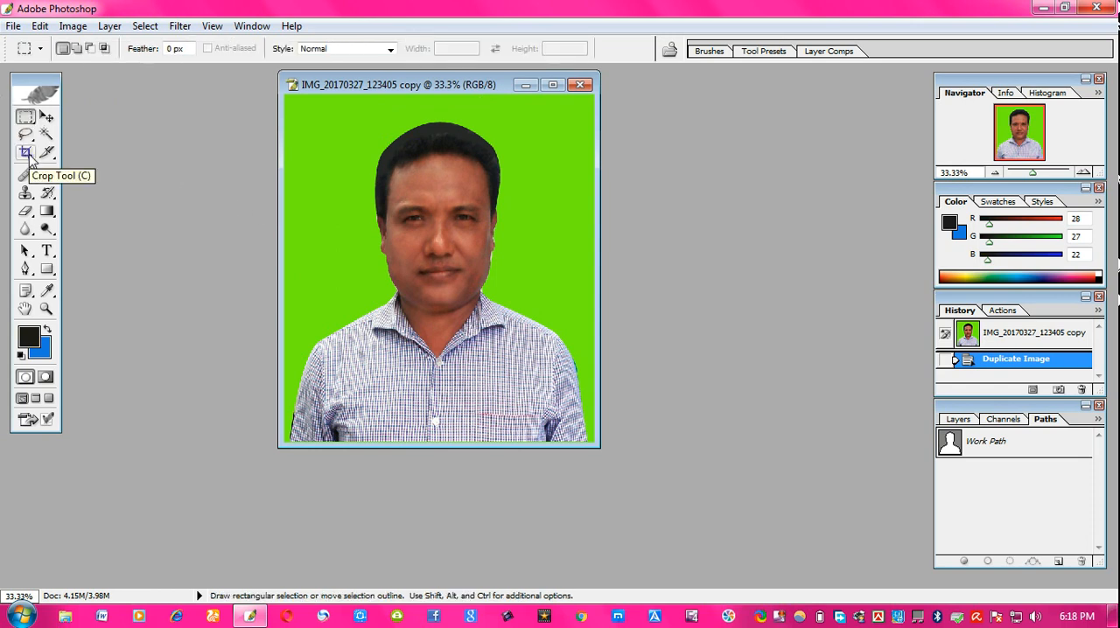
click(26, 153)
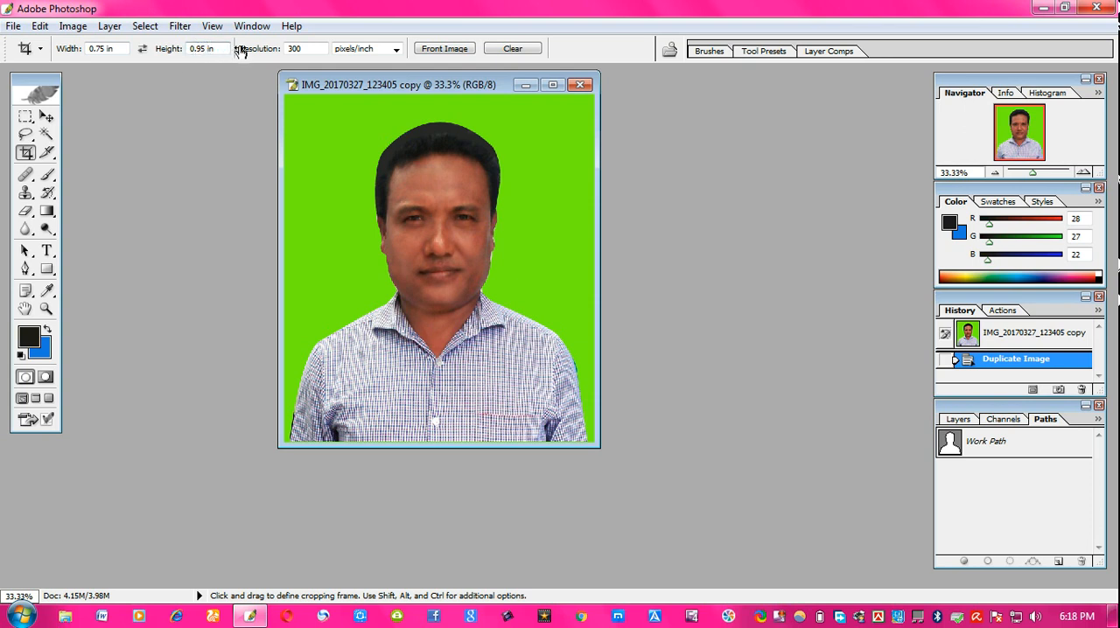
click(122, 48)
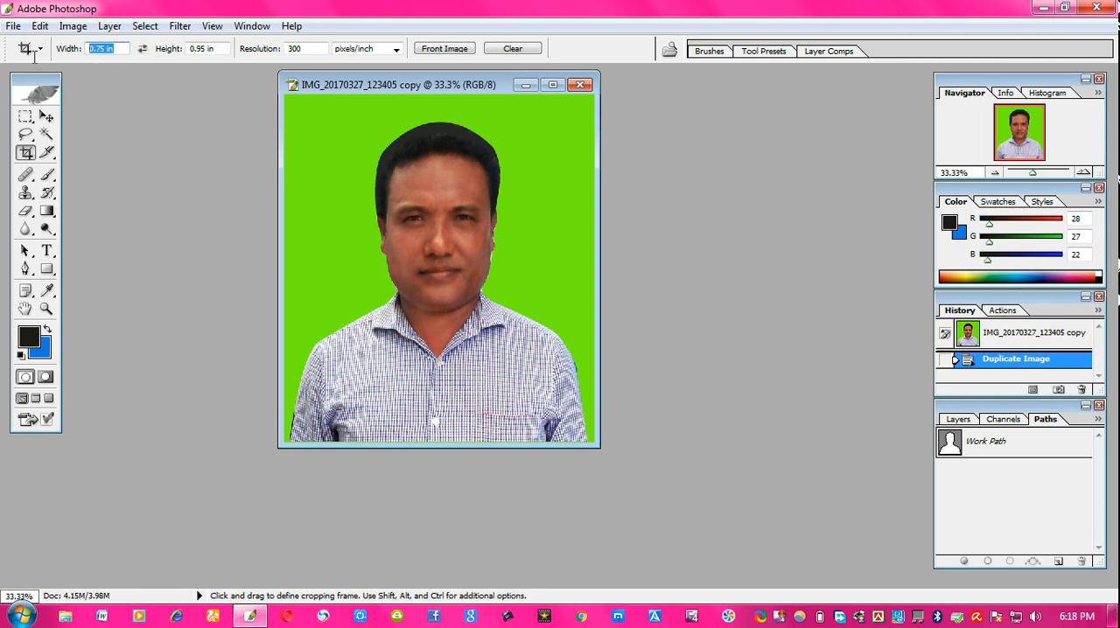
click(220, 48)
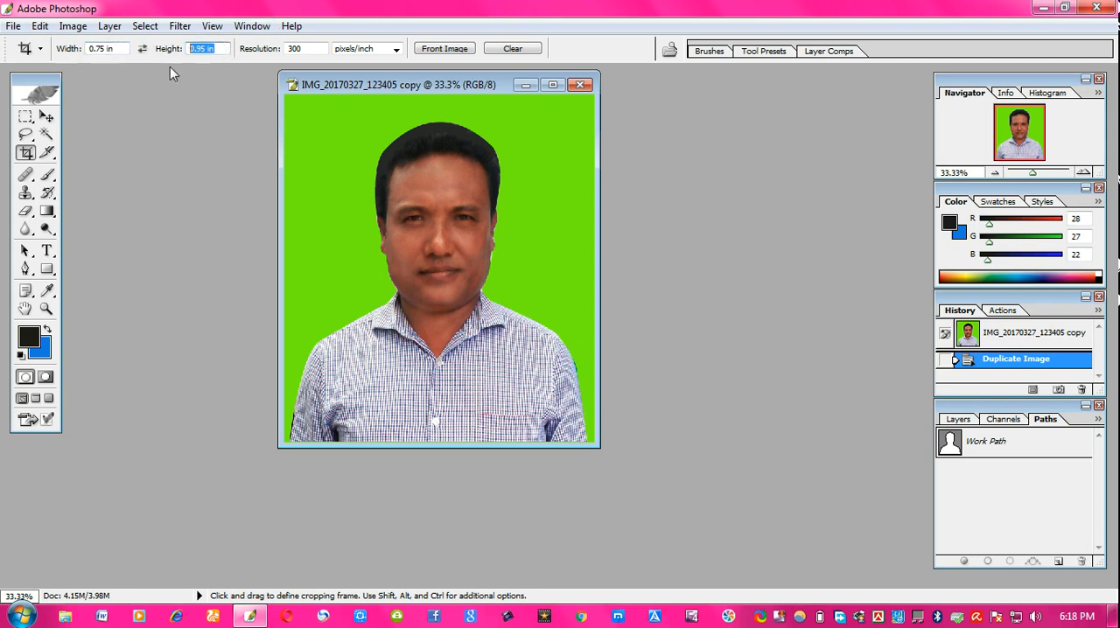
click(552, 84)
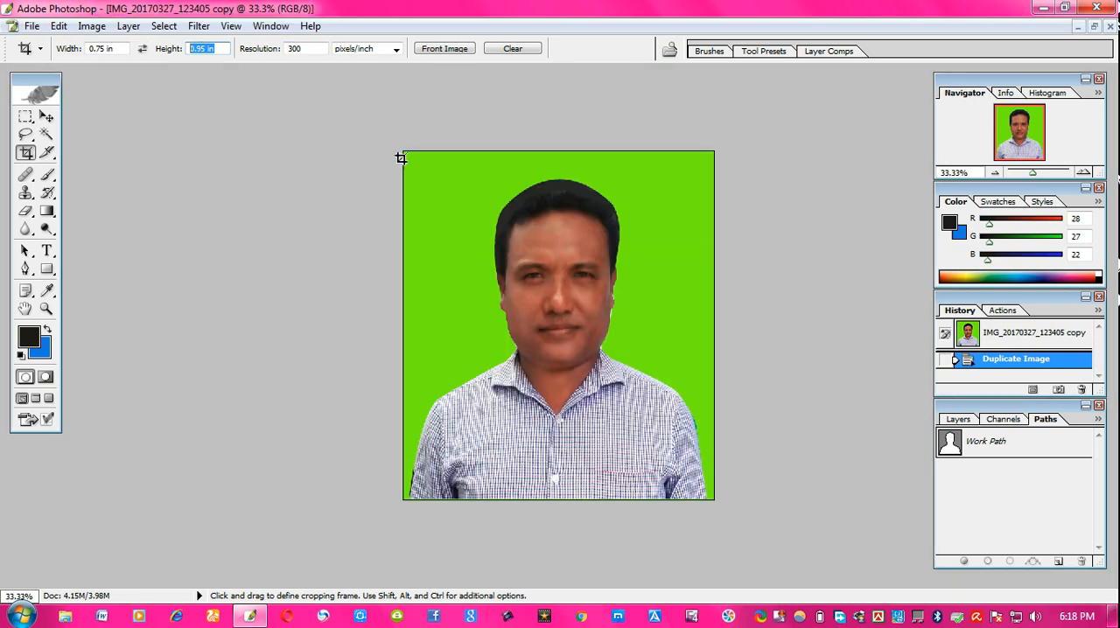
drag(406, 153, 748, 497)
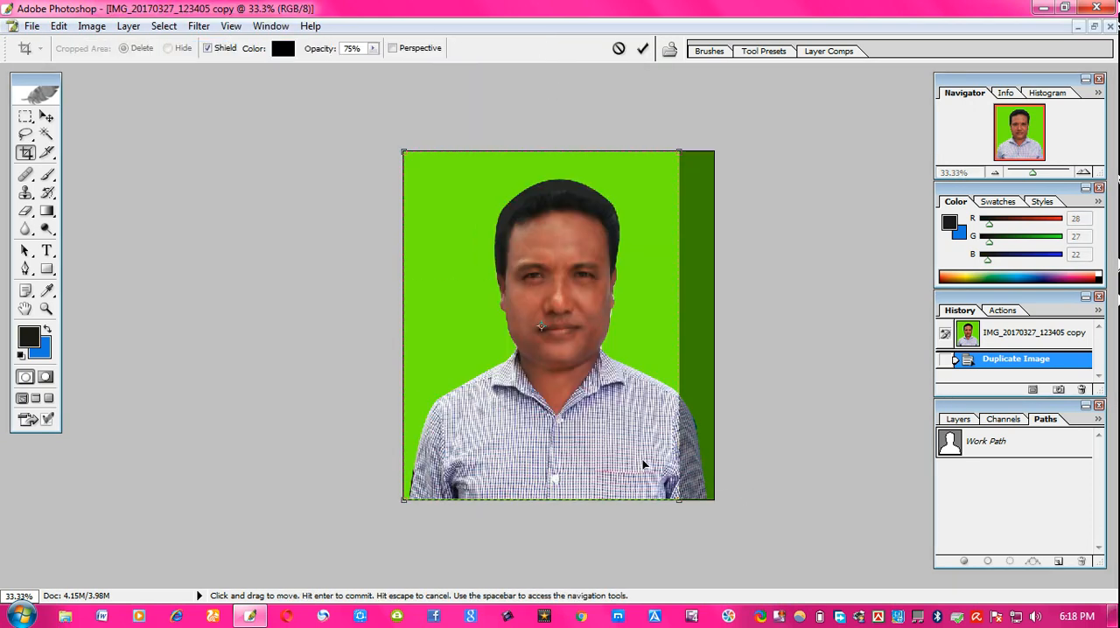
drag(640, 461, 609, 453)
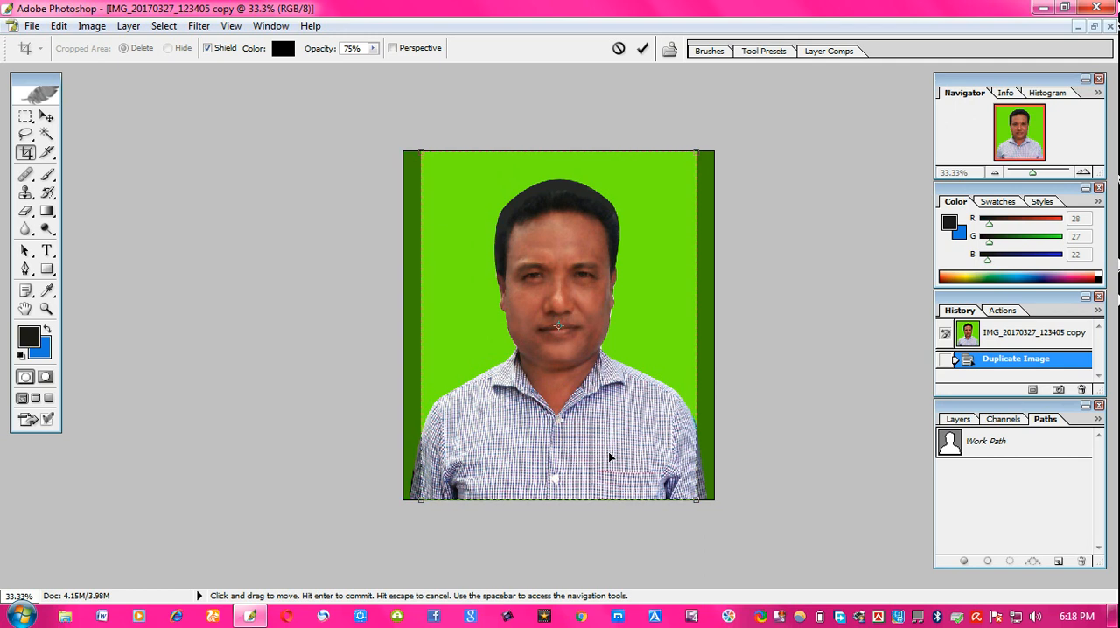
key(Return)
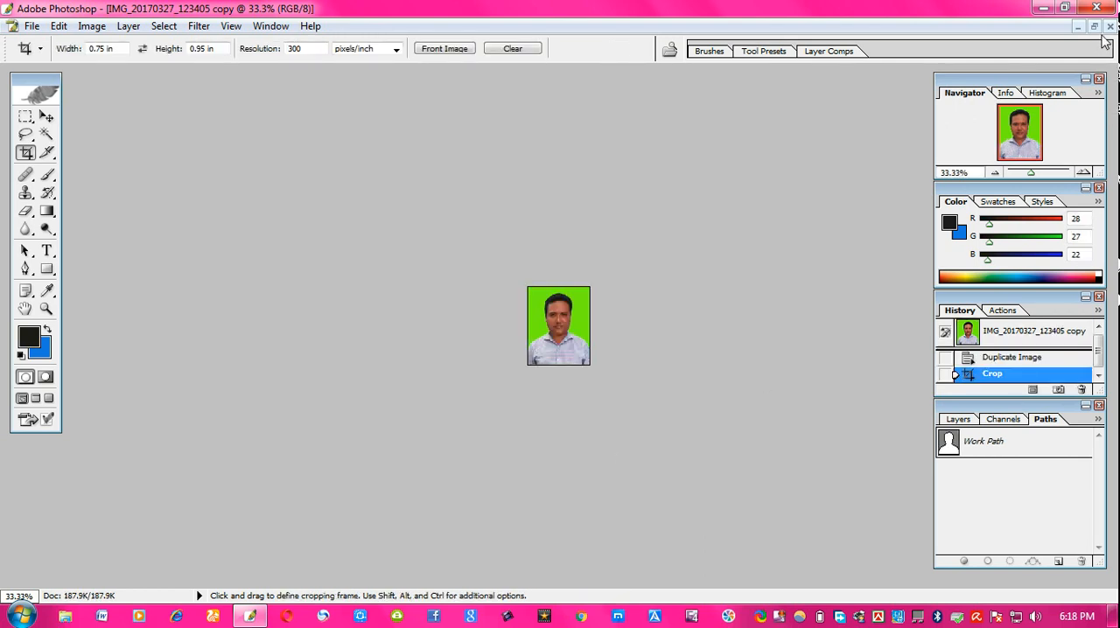
click(1093, 27)
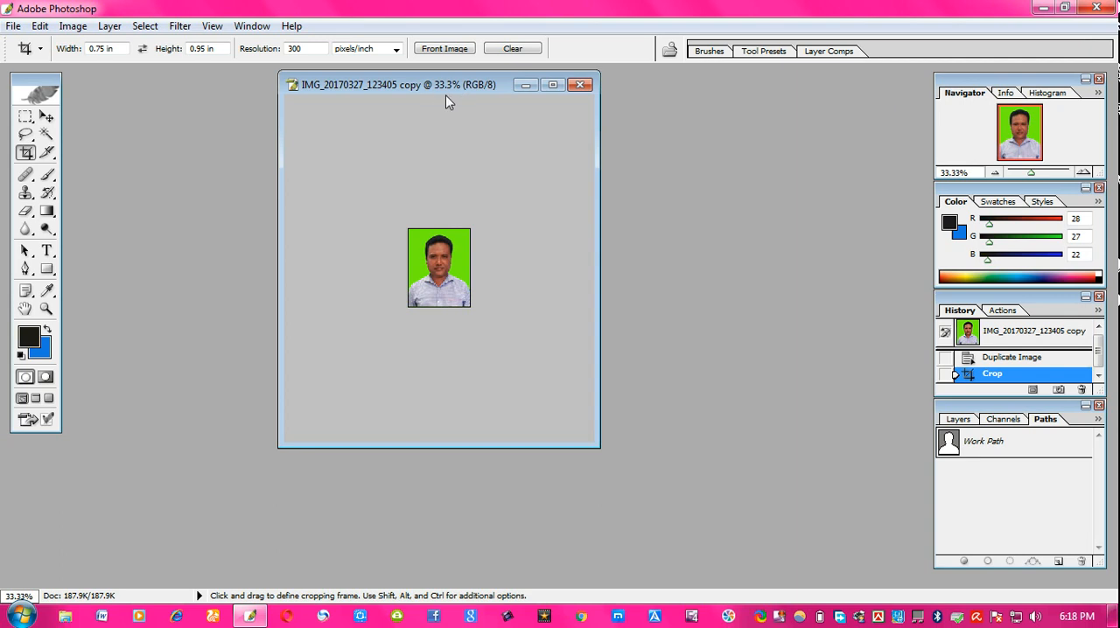
drag(445, 95, 348, 95)
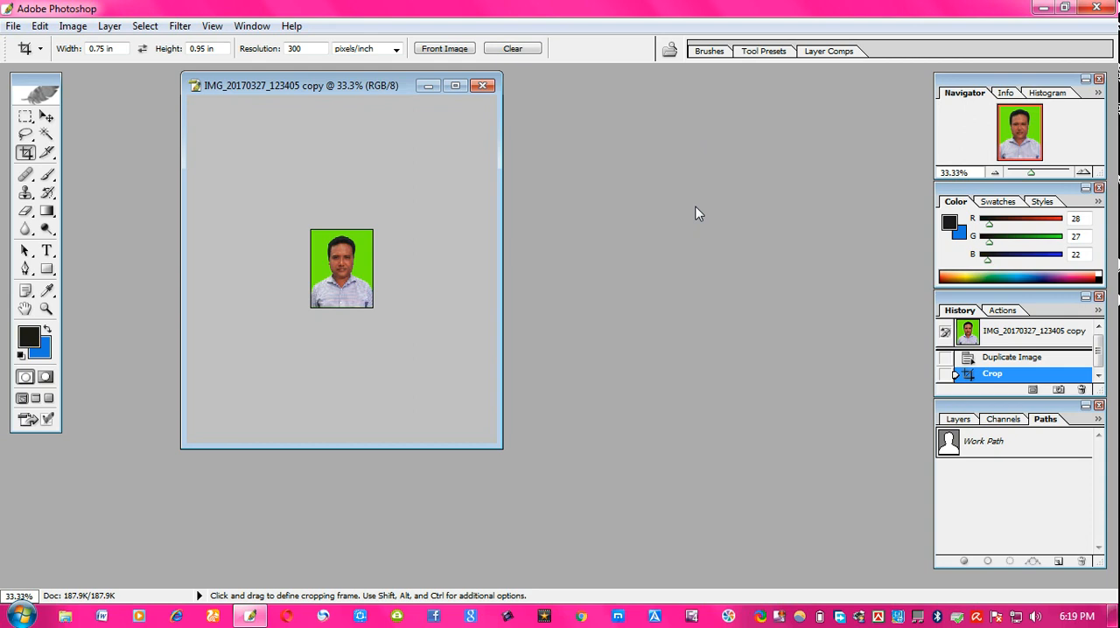
- Create a new A4 document, 210 by 297 mm at 300 pixels/inch
key(ctrl+n)
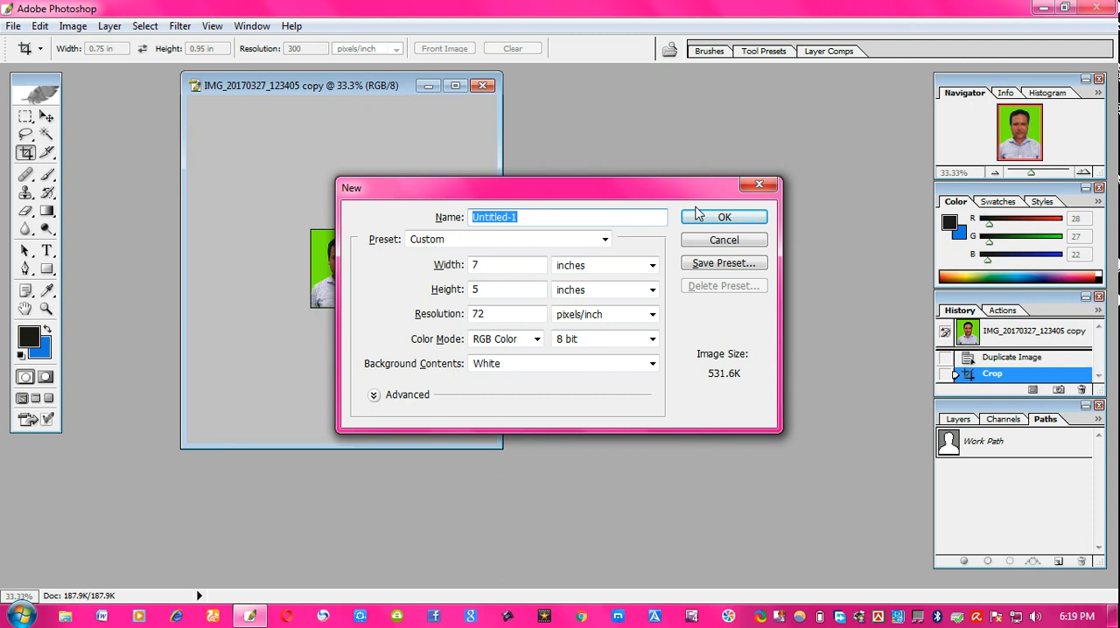
click(14, 27)
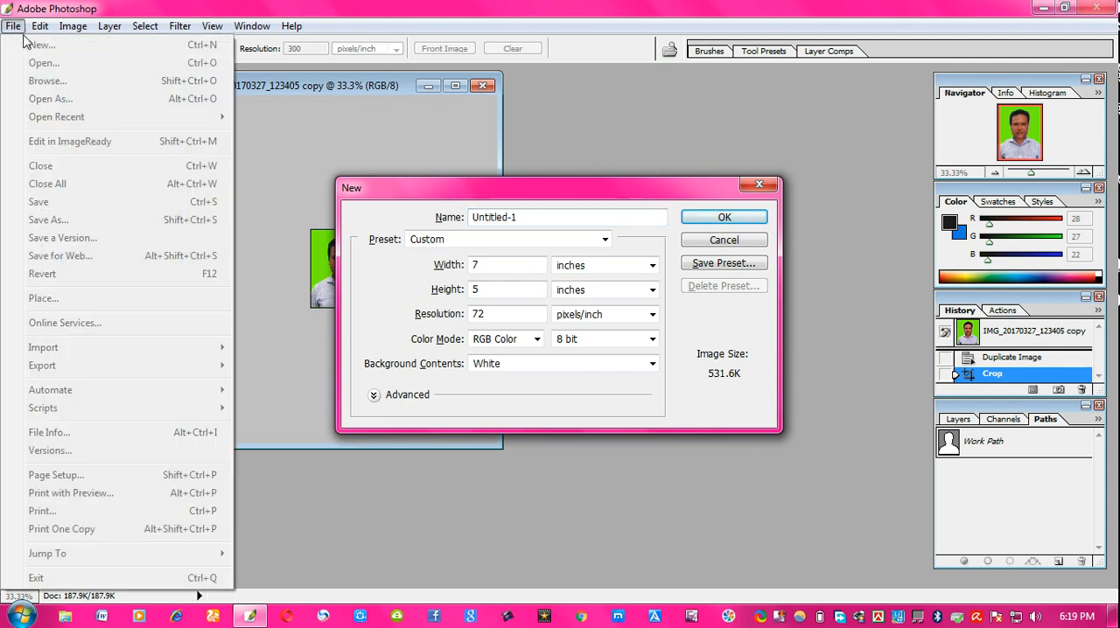
click(740, 114)
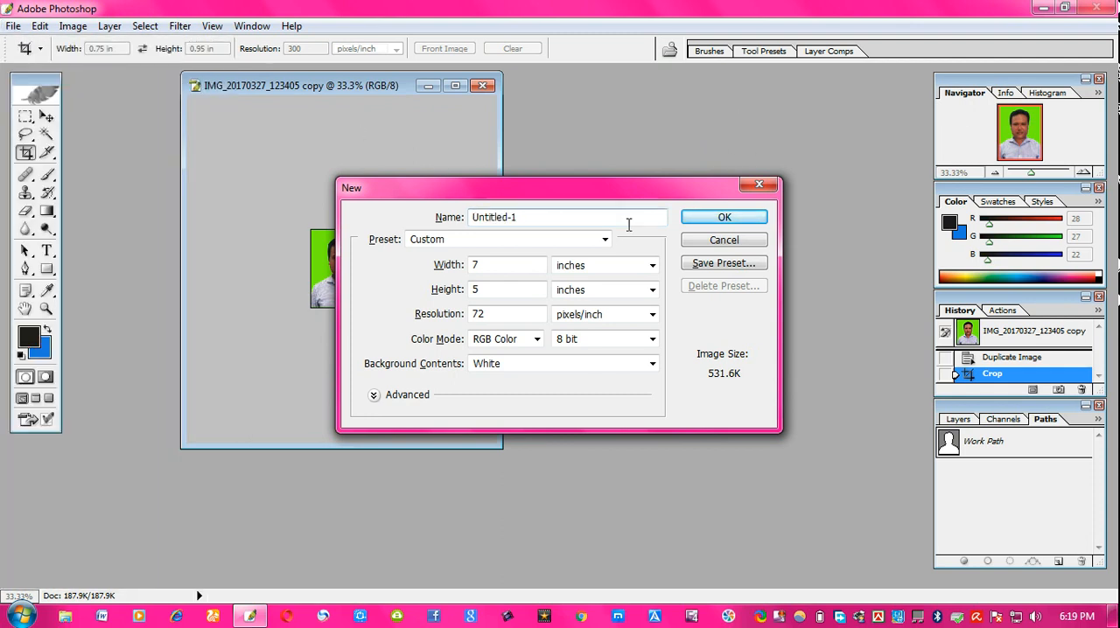
click(607, 244)
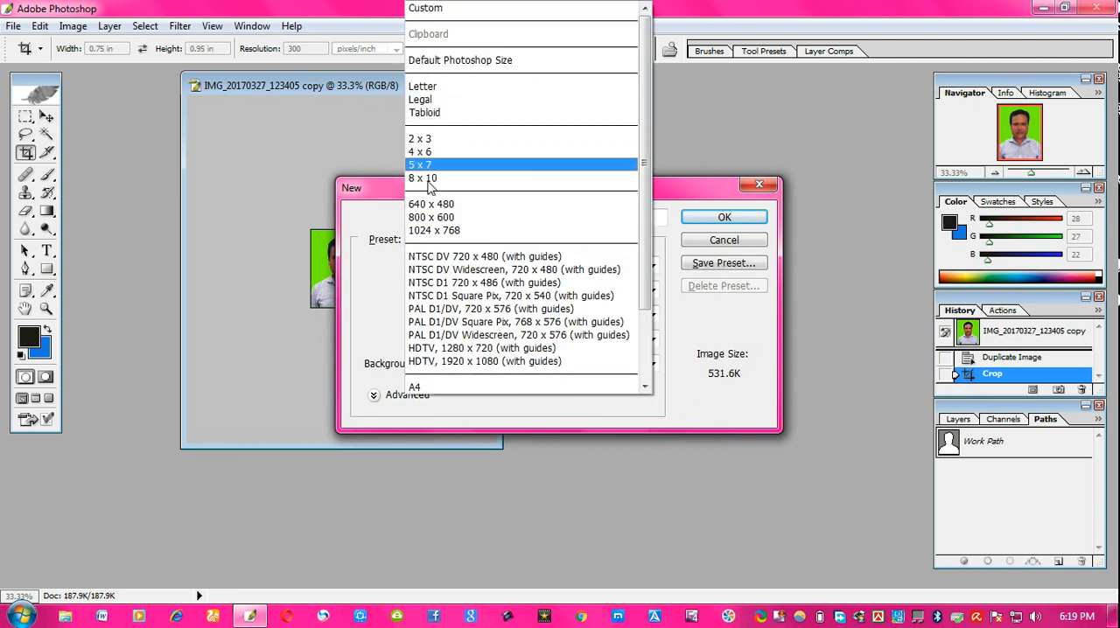
click(438, 386)
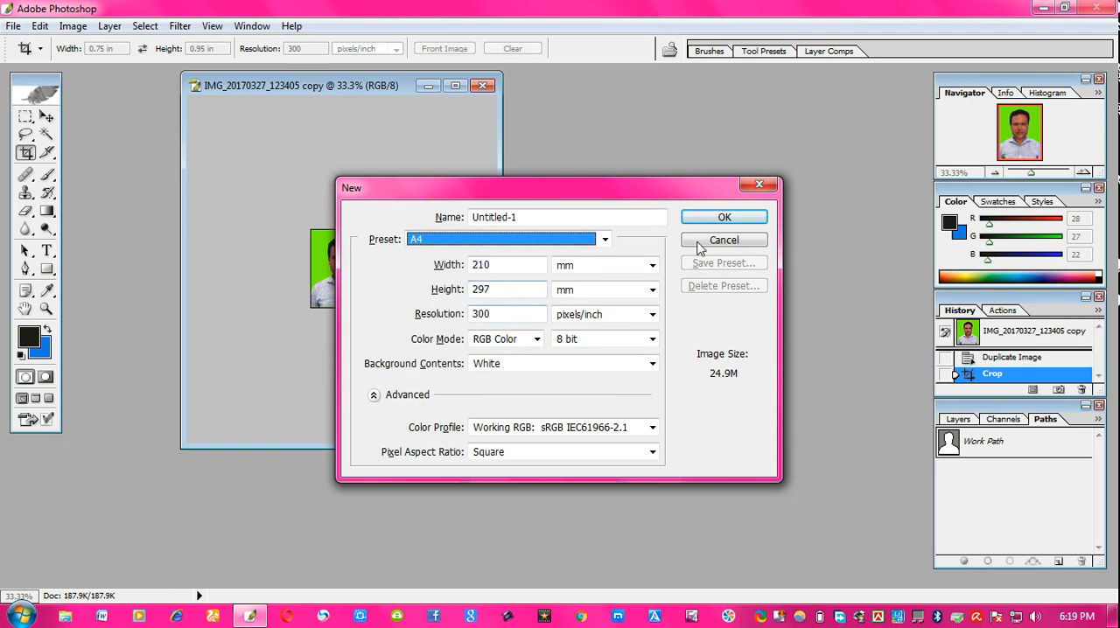
click(715, 218)
- Bring the cropped photo into the new document and arrange nine copies in rows along its top
drag(283, 92, 796, 80)
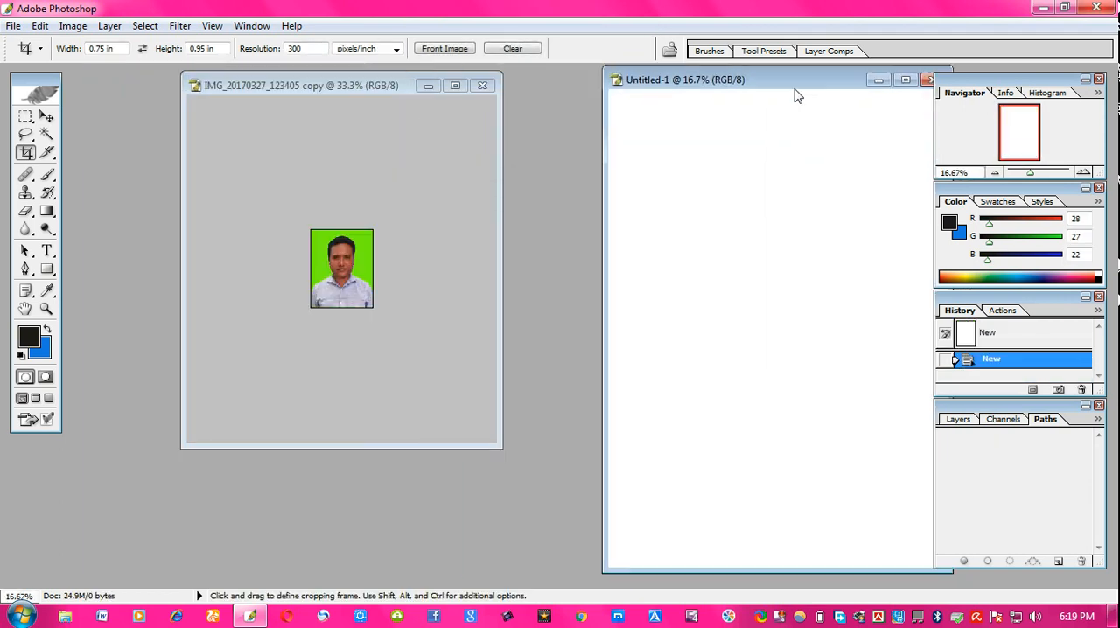
click(52, 117)
drag(345, 267, 639, 121)
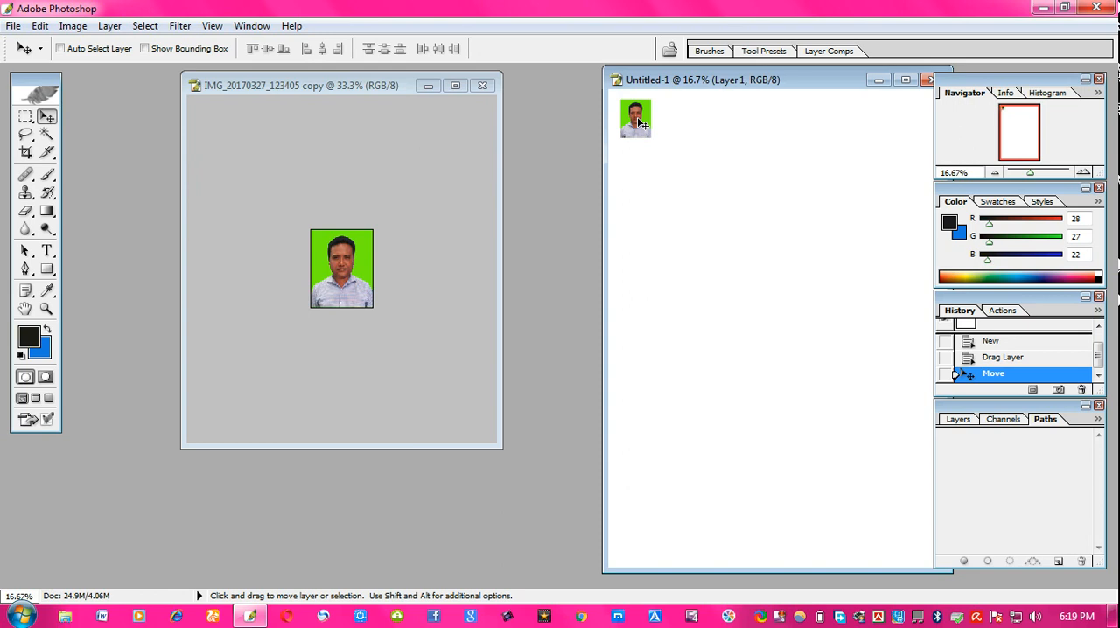
mouse_move(640, 122)
mouse_down()
mouse_move(682, 123)
mouse_move(658, 115)
mouse_move(637, 126)
mouse_up()
drag(632, 125, 761, 118)
drag(762, 117, 767, 178)
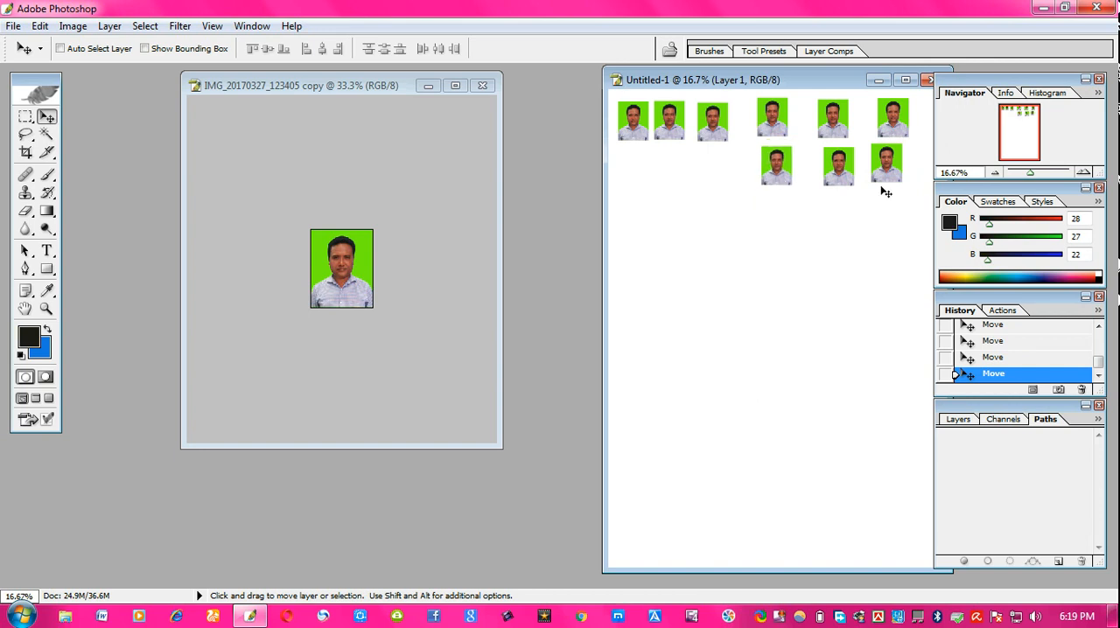
right_click(848, 168)
click(874, 175)
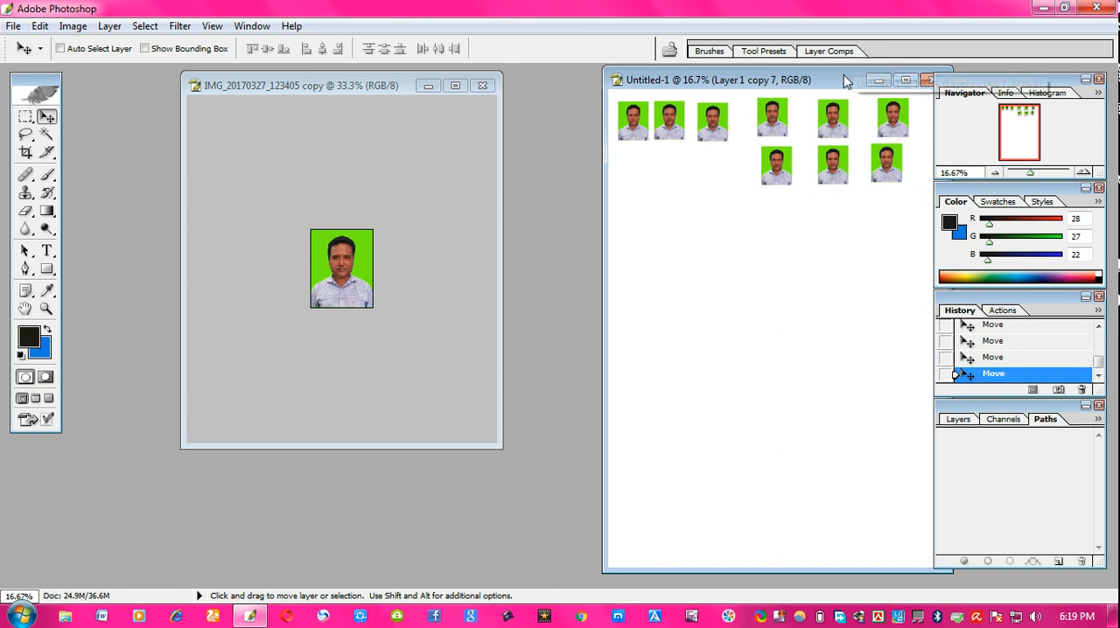
- Close the new document without saving
drag(909, 80, 635, 88)
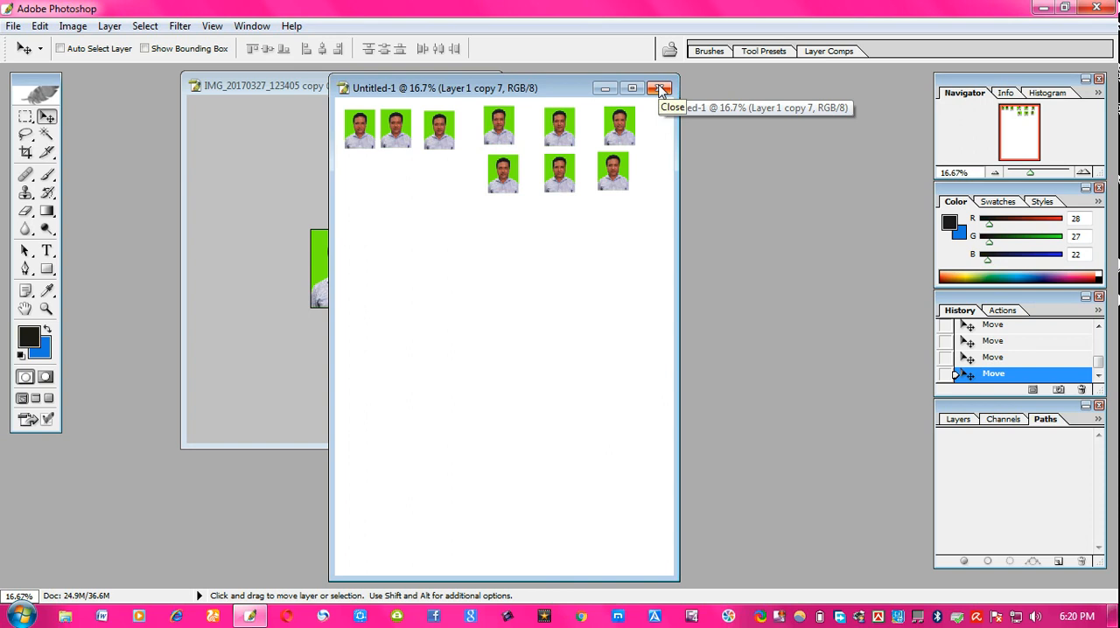
click(662, 89)
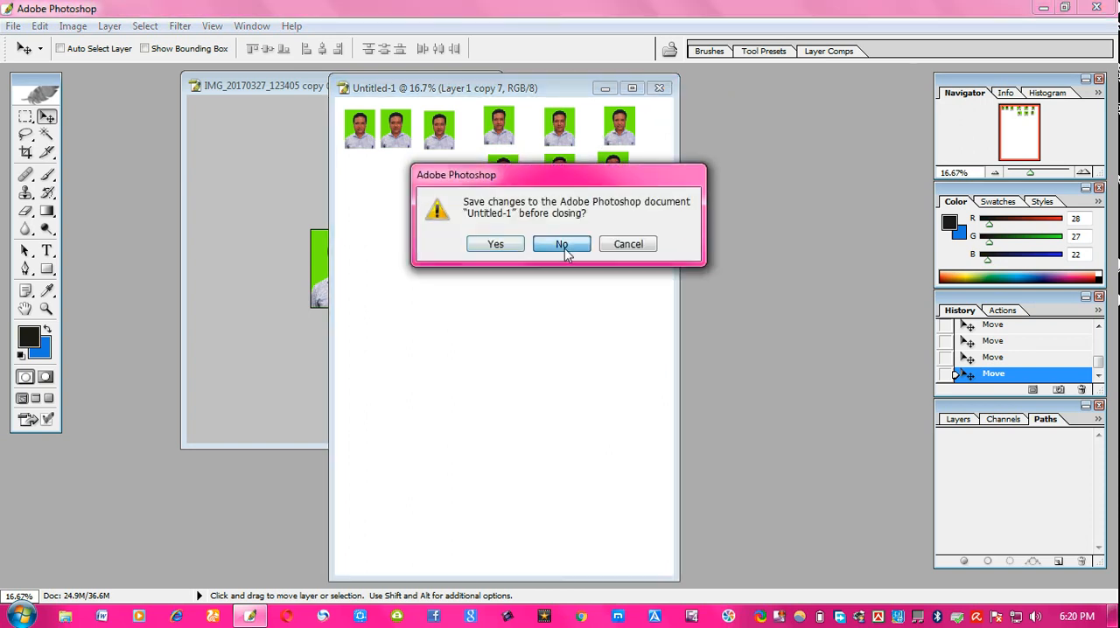
click(564, 249)
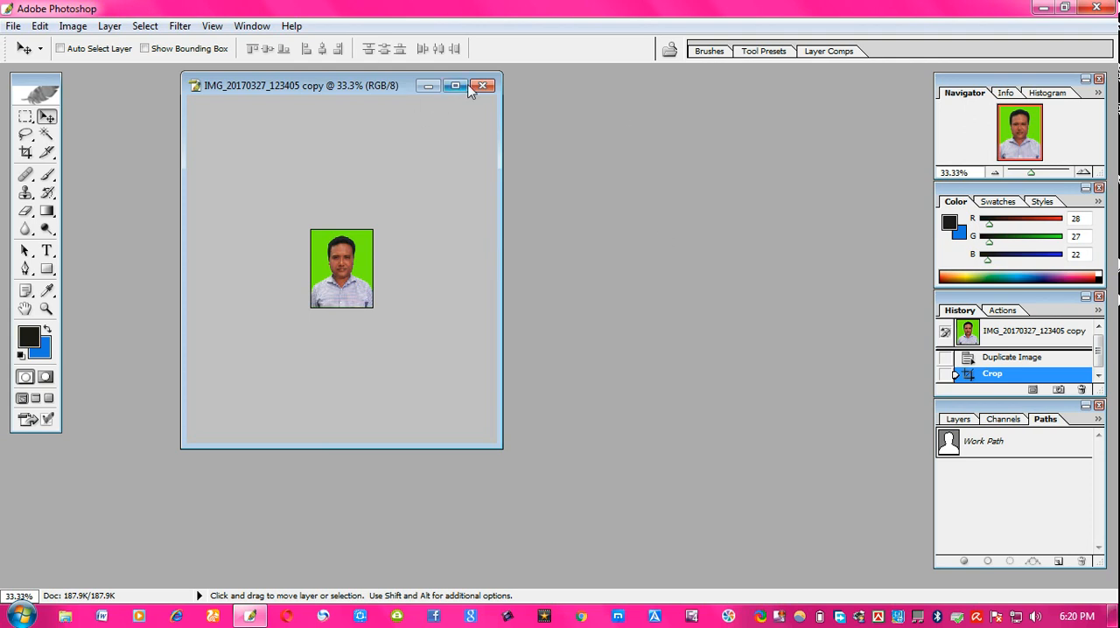
- Reopen the photo IMG_20170327_123405.jpg
key(ctrl+o)
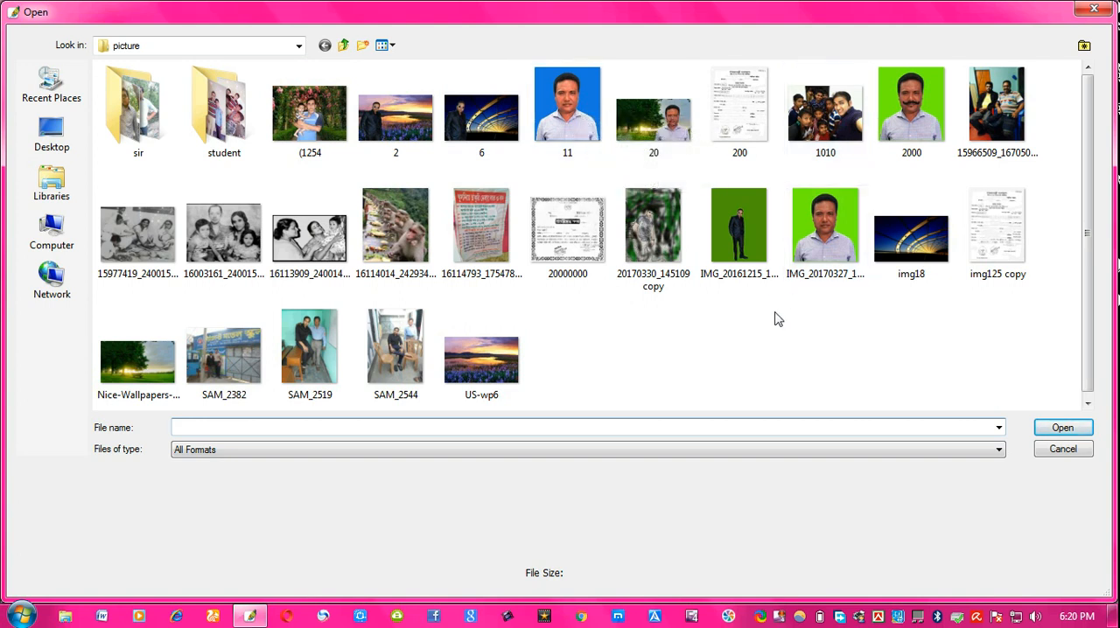
double_click(827, 249)
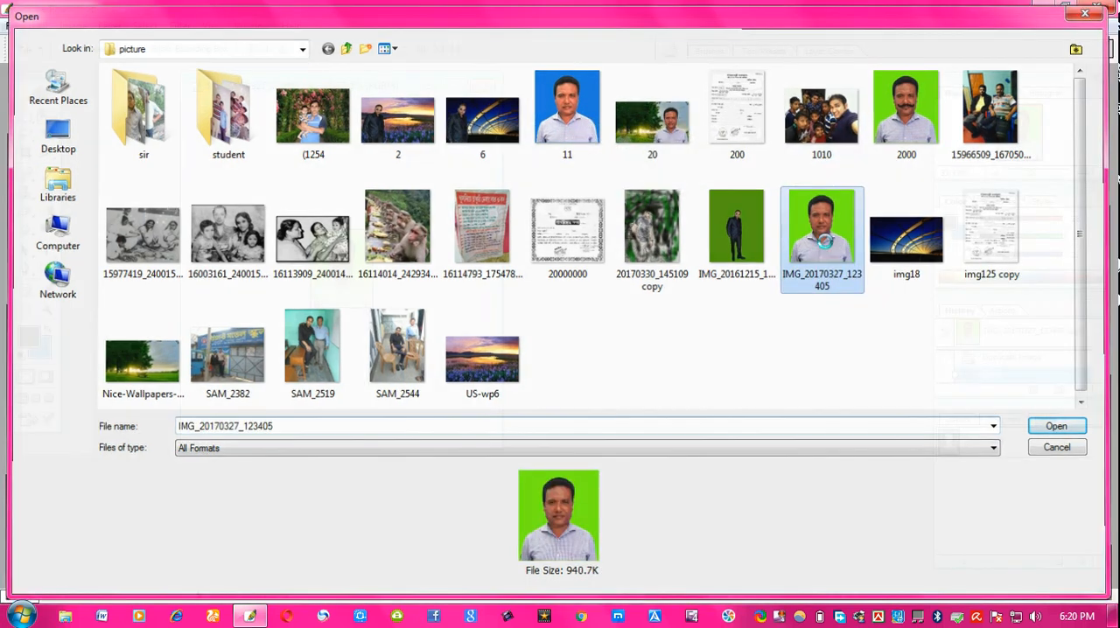
drag(283, 97, 715, 112)
- Duplicate the reopened image as IMG_20170327_123405 copy 2 and close the original
right_click(718, 112)
click(769, 126)
click(688, 293)
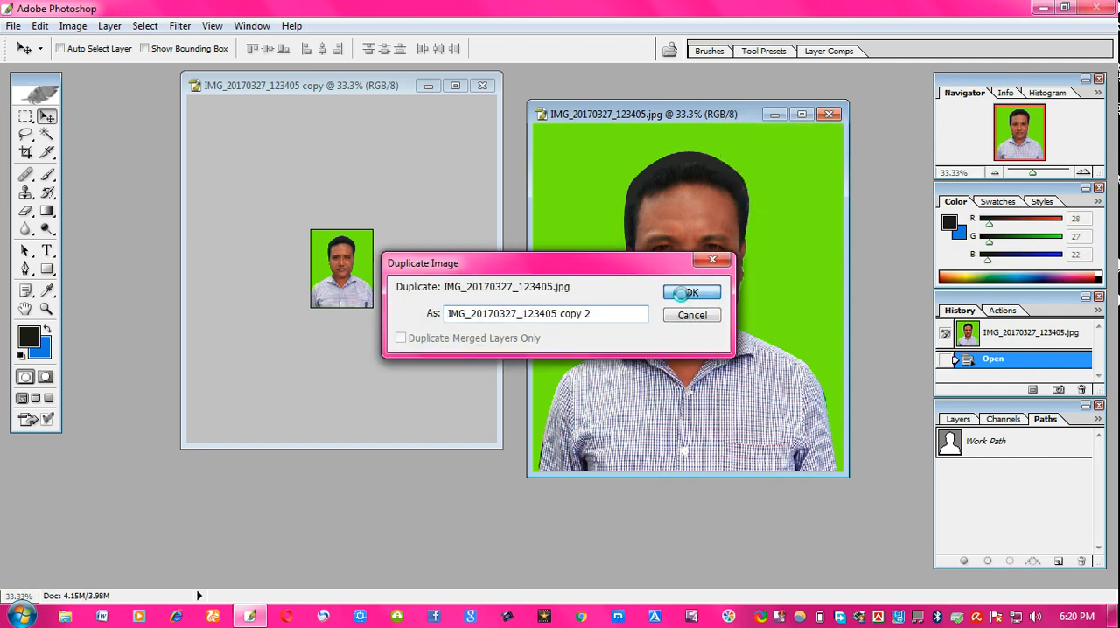
click(828, 114)
- Crop copy 2 to 1.5 in by 1.9 in at 300 pixels/inch, nudging the crop box right over the portrait
drag(261, 110, 665, 93)
click(25, 152)
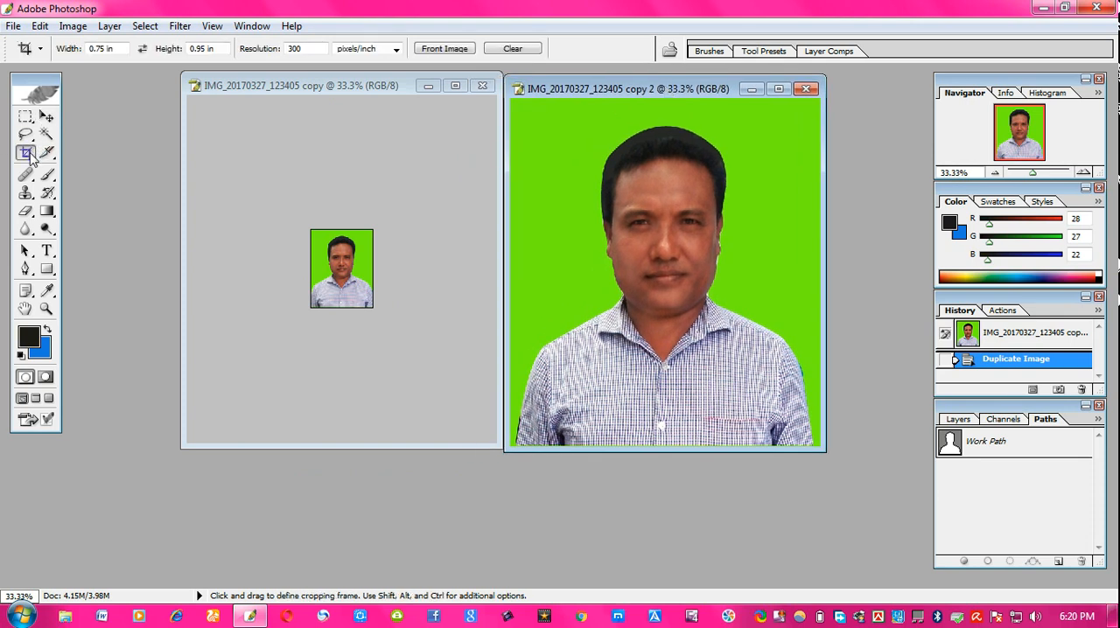
double_click(96, 48)
text(1)
double_click(206, 49)
text(1)
click(779, 88)
mouse_move(403, 152)
mouse_down()
mouse_move(553, 339)
mouse_move(731, 452)
mouse_up()
key(Right)
key(Right)
key(Right)
key(Right)
key(Right)
key(Right)
key(Right)
key(Right)
key(Right)
key(Right)
key(Right)
key(Right)
key(Right)
key(Right)
key(Right)
key(Right)
key(Right)
key(Right)
key(Right)
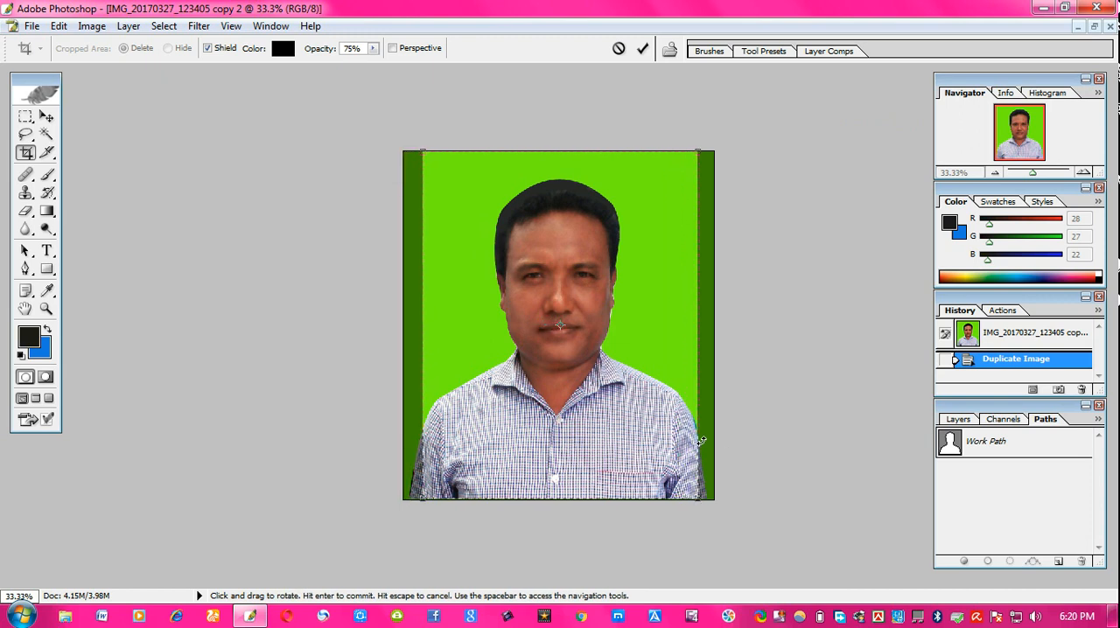
key(Return)
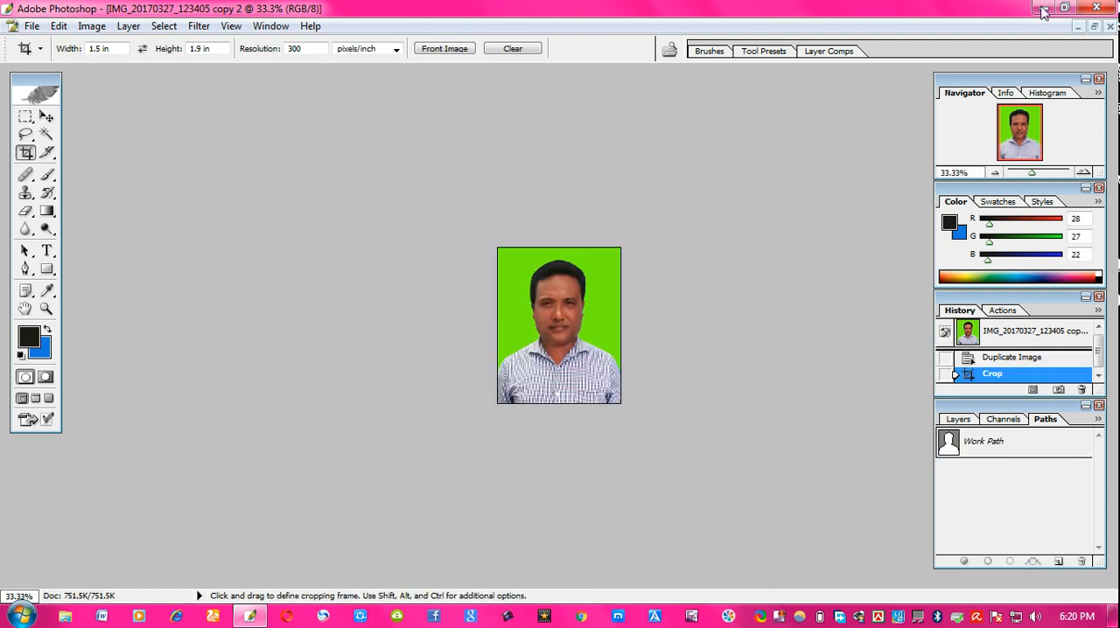
- Restore the document windows and create a new blank document
click(1093, 27)
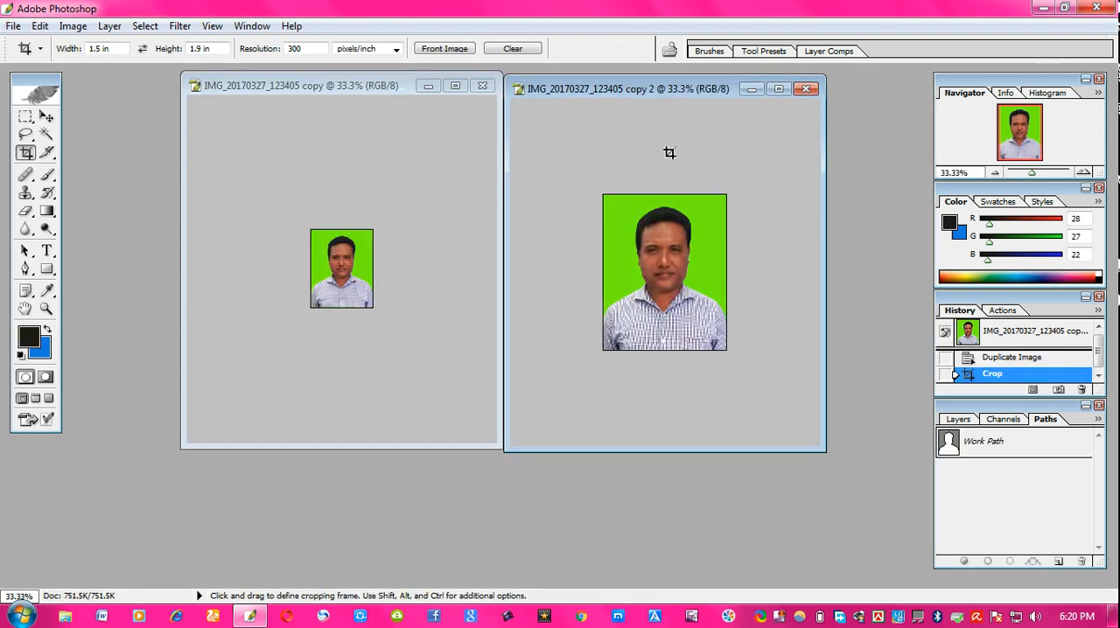
drag(664, 91, 316, 100)
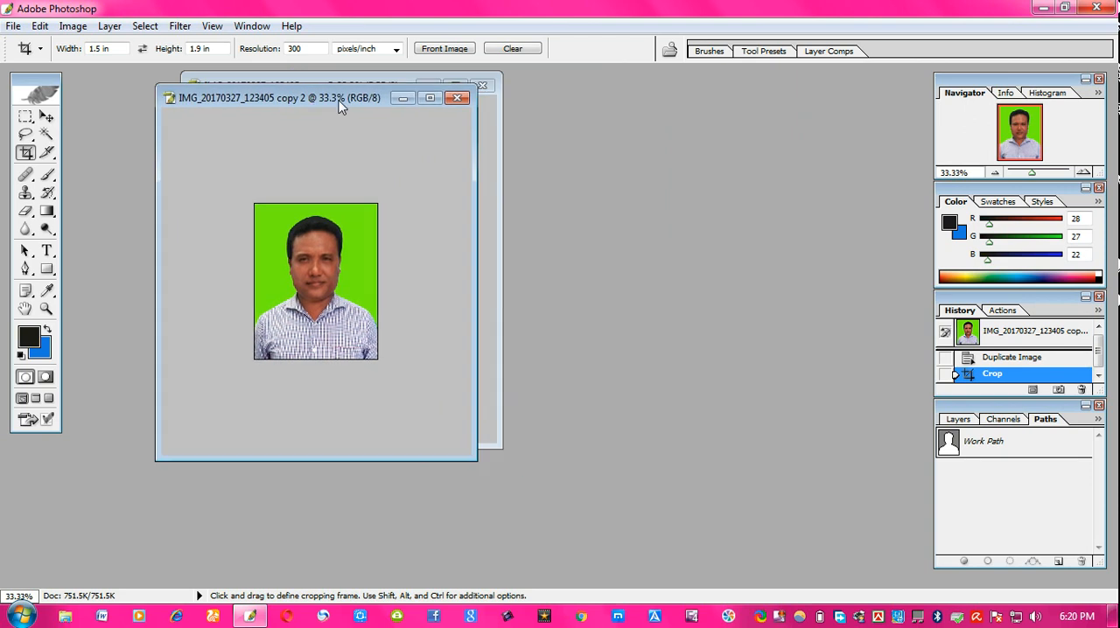
click(11, 28)
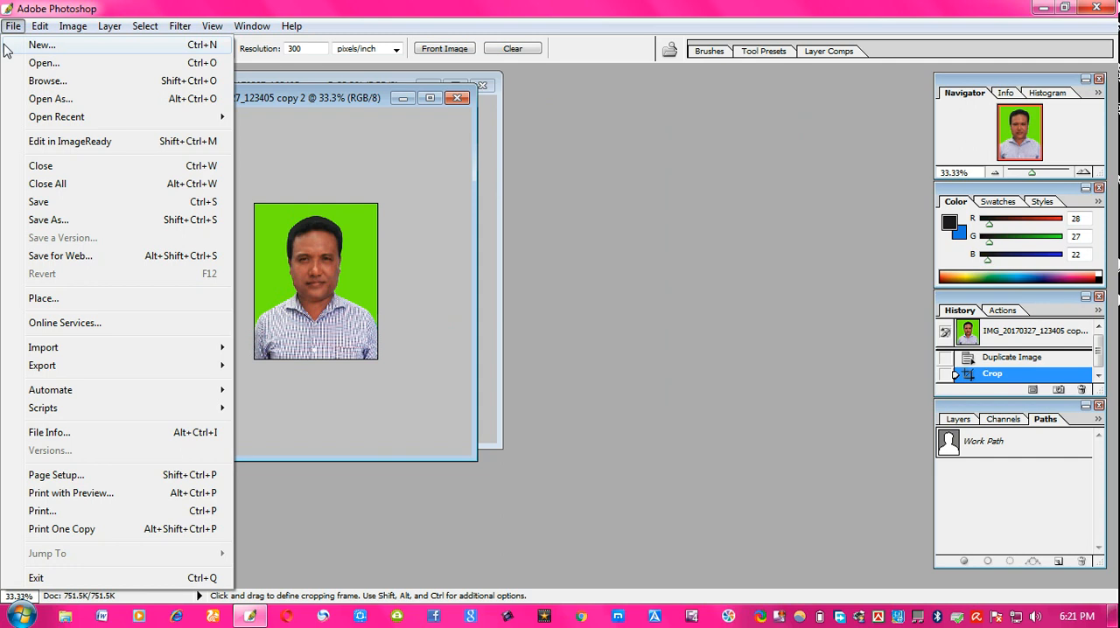
click(62, 46)
click(712, 224)
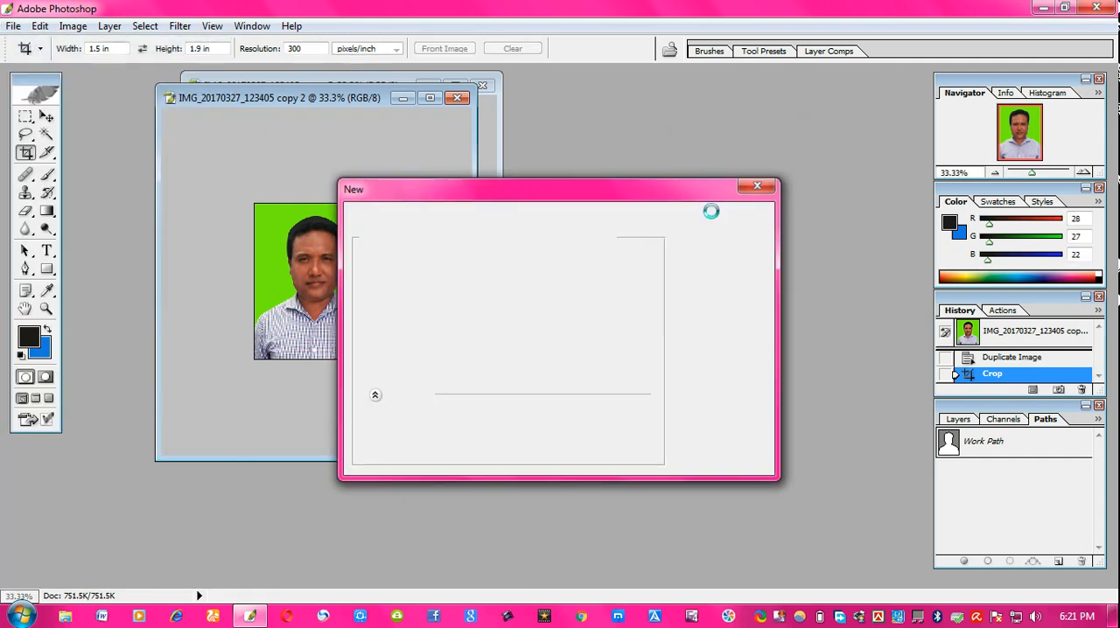
drag(275, 82, 644, 91)
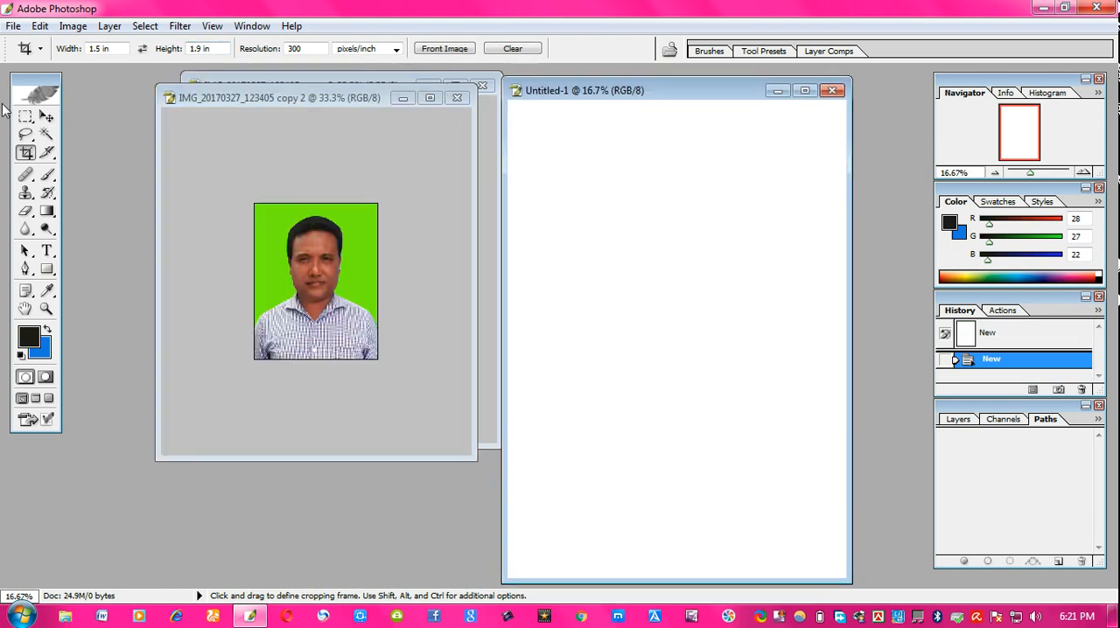
- Move copies of the cropped photo into the new document and close it without saving
click(47, 117)
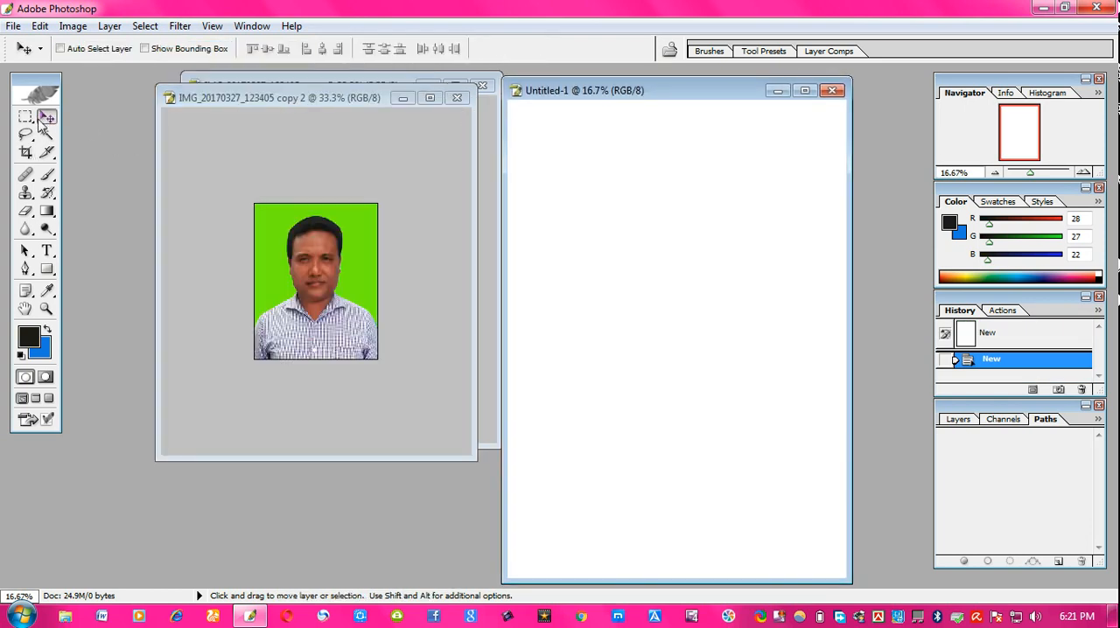
drag(374, 280, 753, 169)
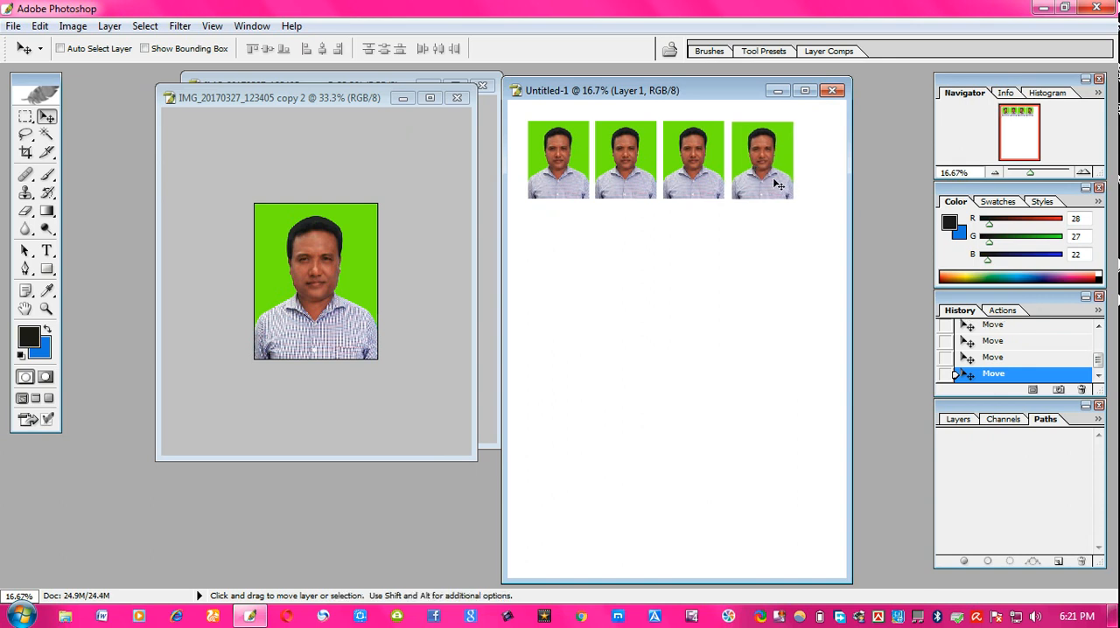
click(831, 90)
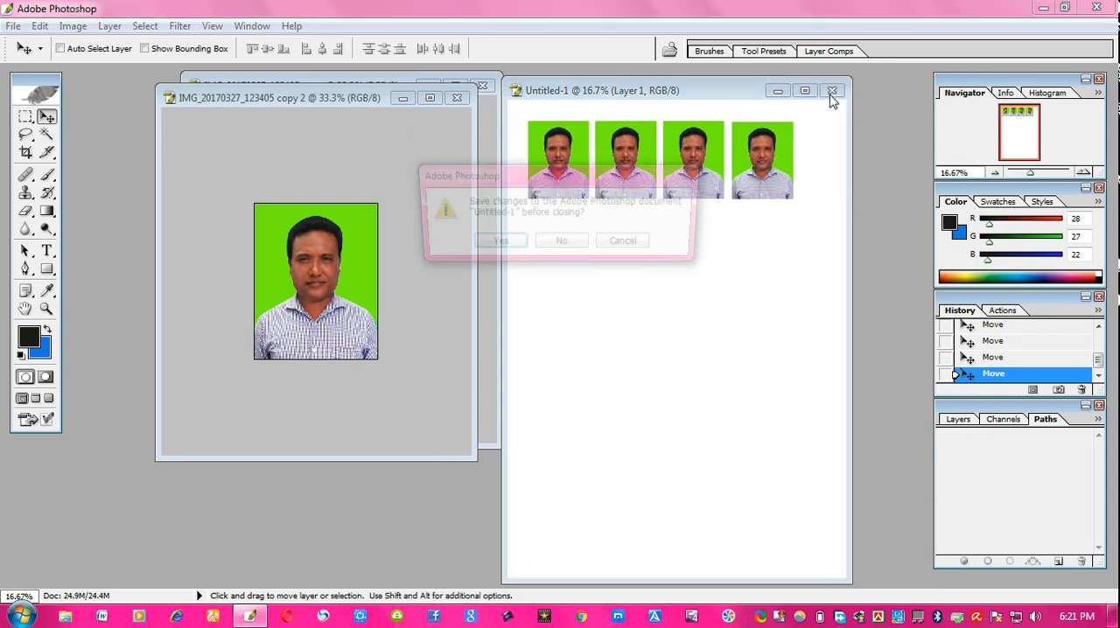
click(575, 247)
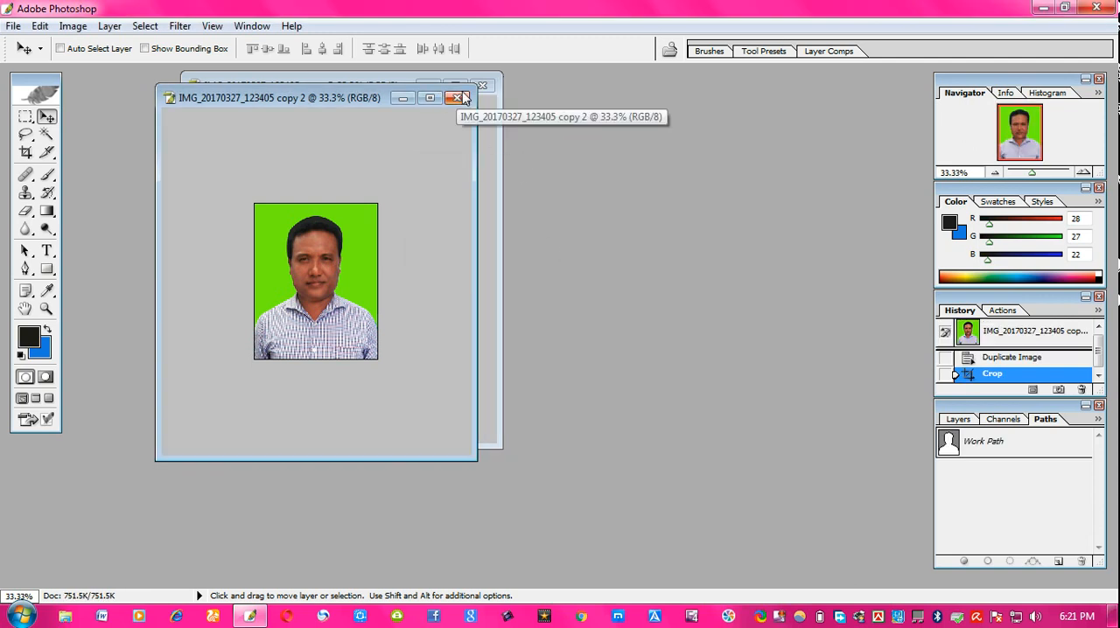
- Close the copy 2 image without saving
click(458, 97)
click(568, 252)
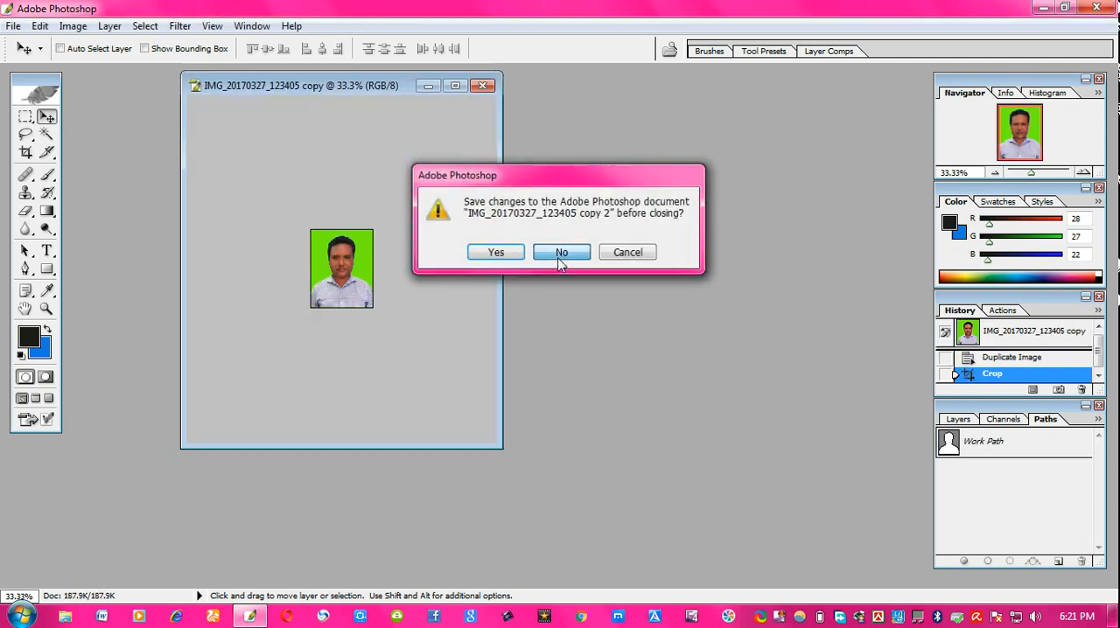
- Reopen the photo IMG_20170327_123405.jpg
double_click(666, 150)
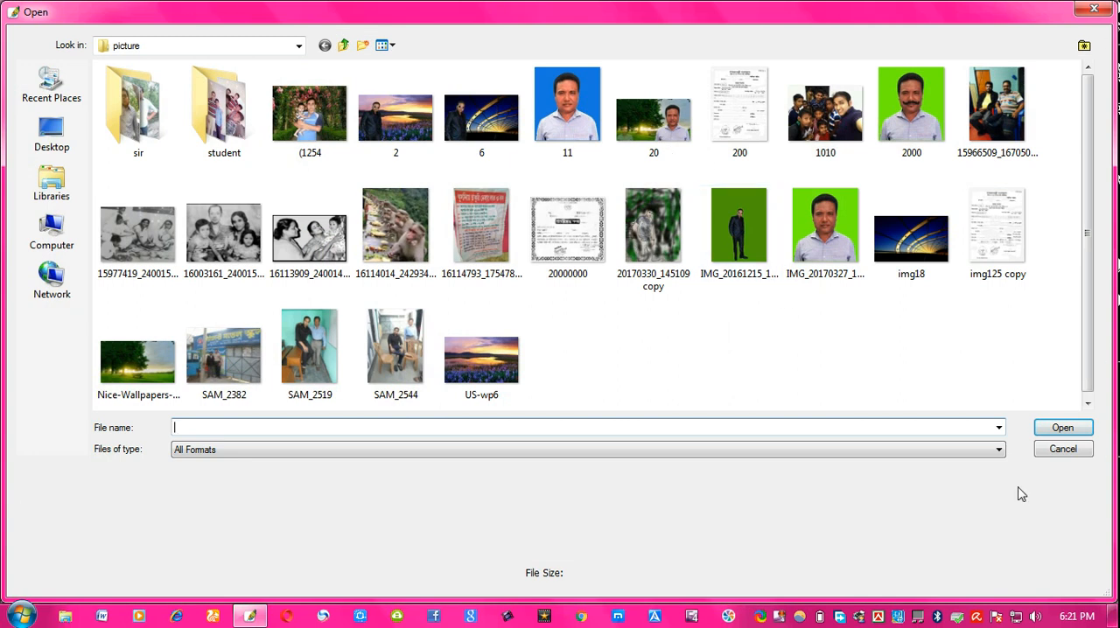
click(835, 245)
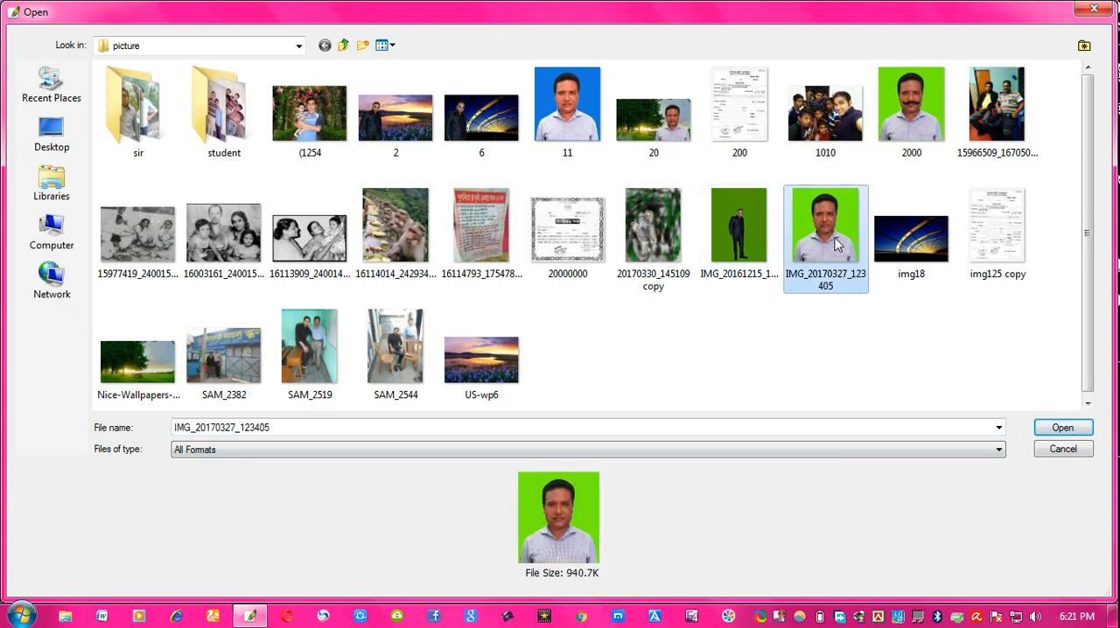
double_click(835, 245)
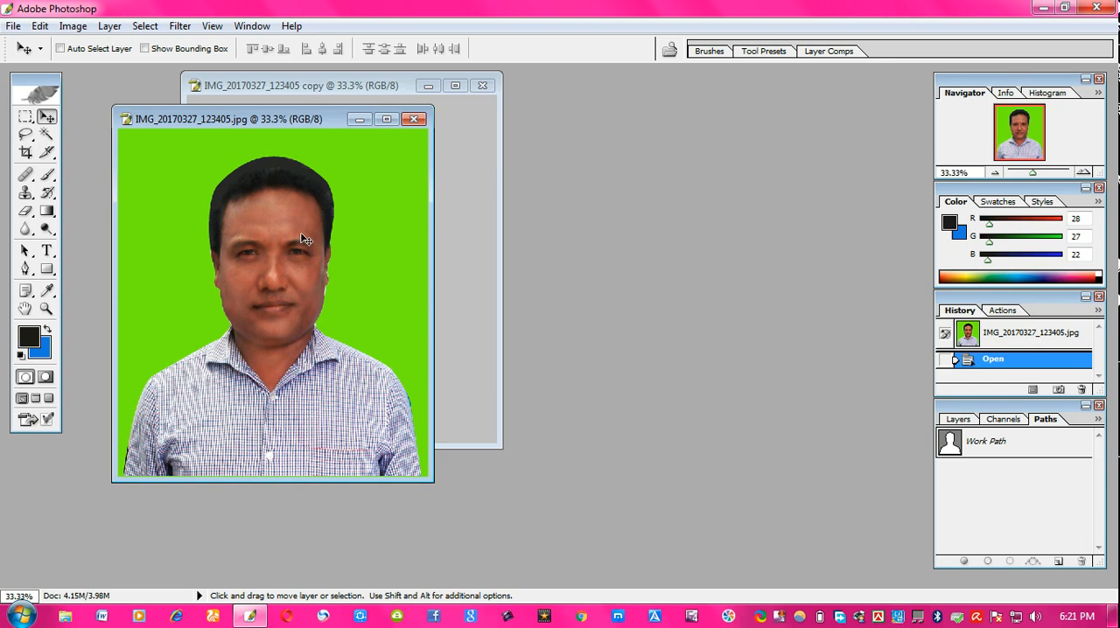
- Select the Crop tool and set its size to 3 in wide by 6 in high
click(25, 152)
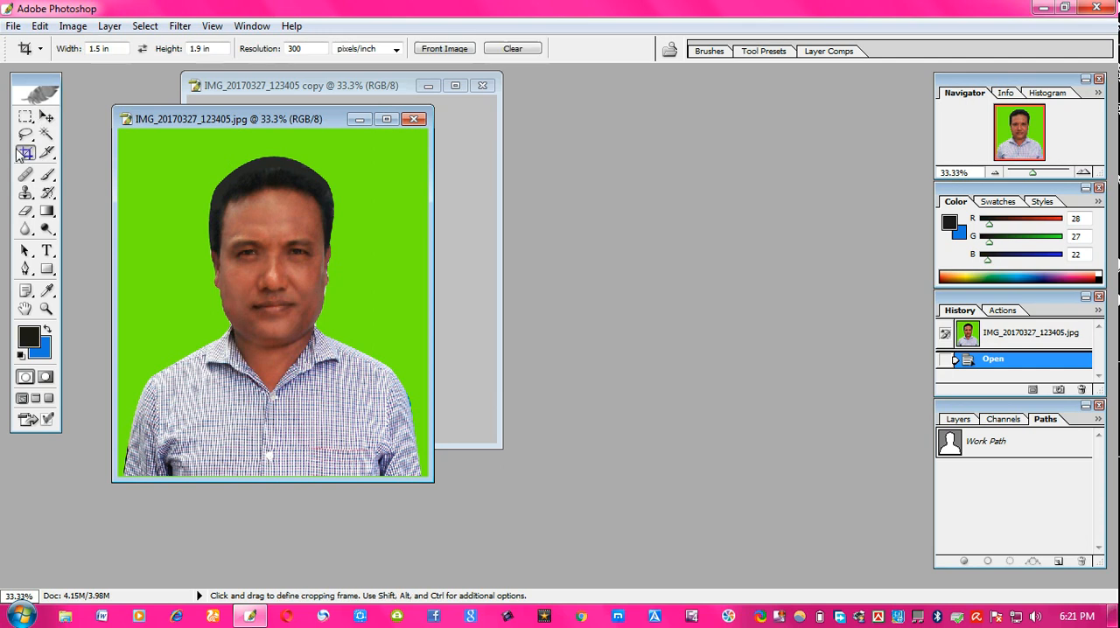
double_click(94, 48)
text(3)
double_click(199, 49)
text(6)
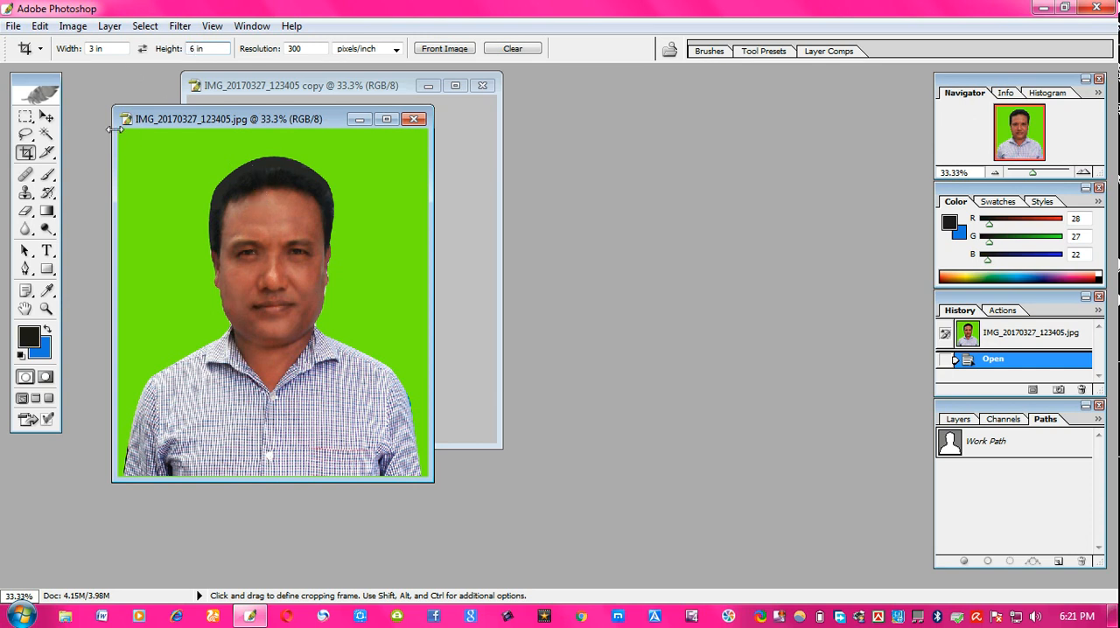
- Draw a crop frame over the photo, nudge it left, and discard the crop
drag(119, 133, 631, 536)
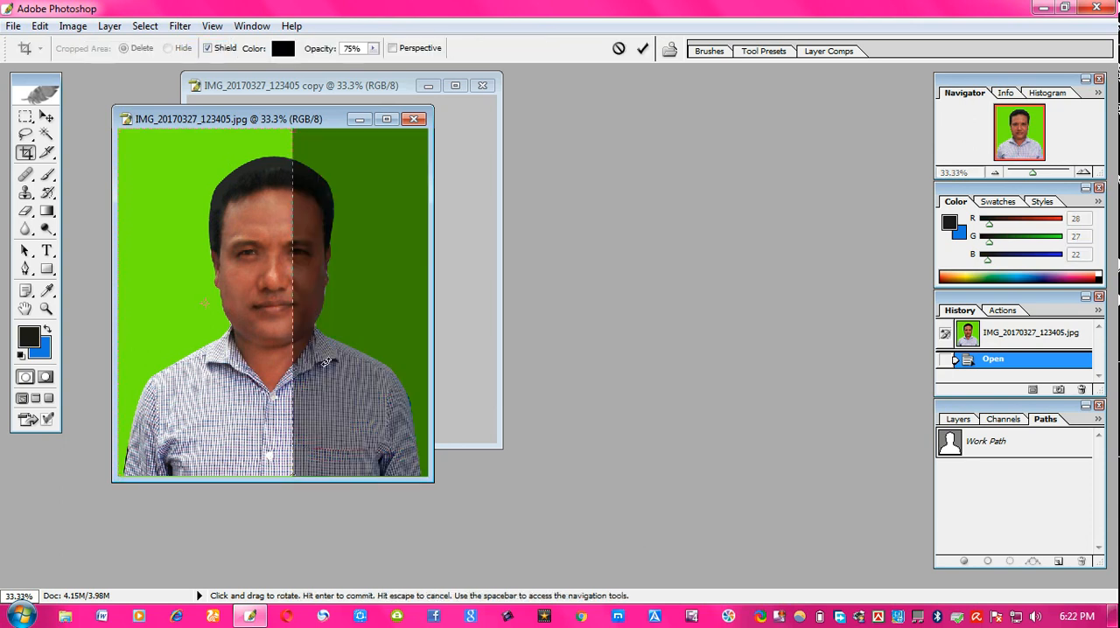
click(383, 120)
drag(505, 289, 578, 299)
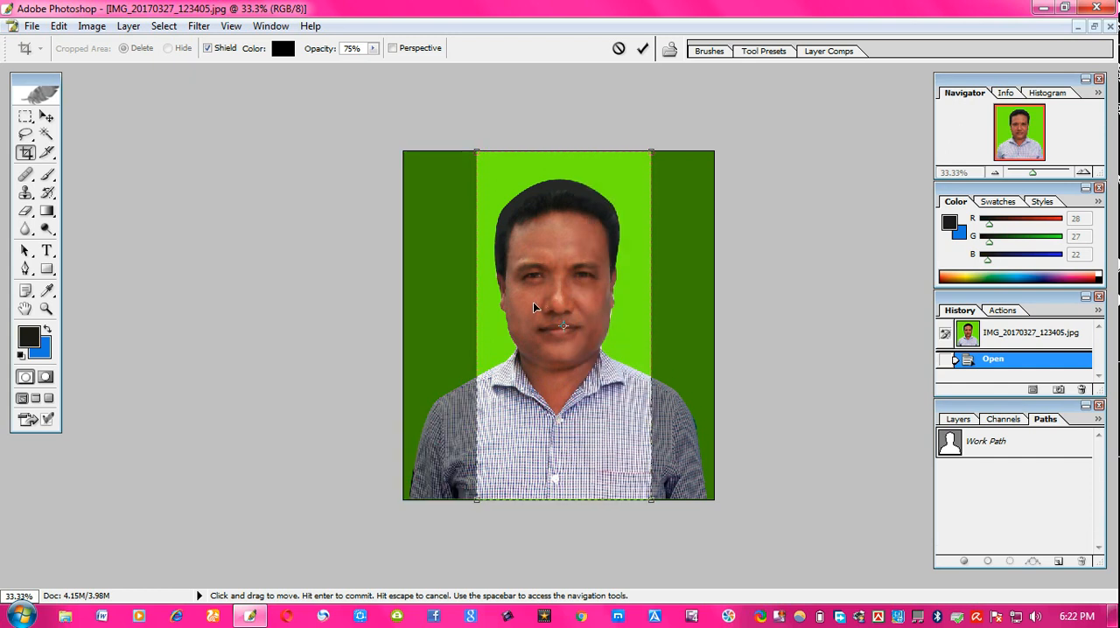
key(Left)
key(Left)
key(Left)
key(Left)
key(Left)
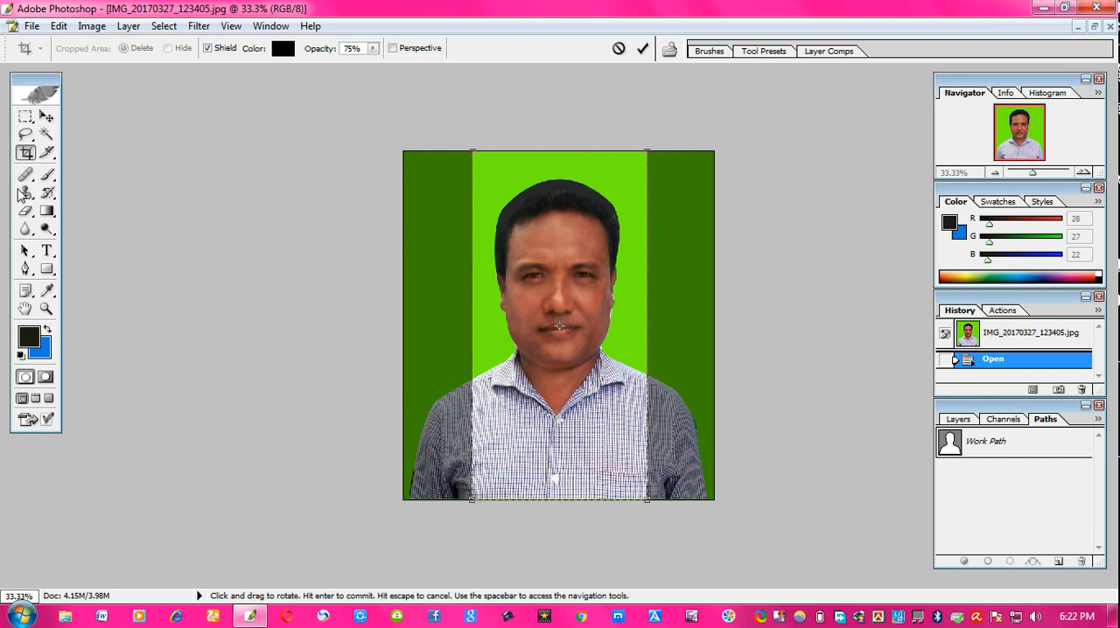
click(26, 154)
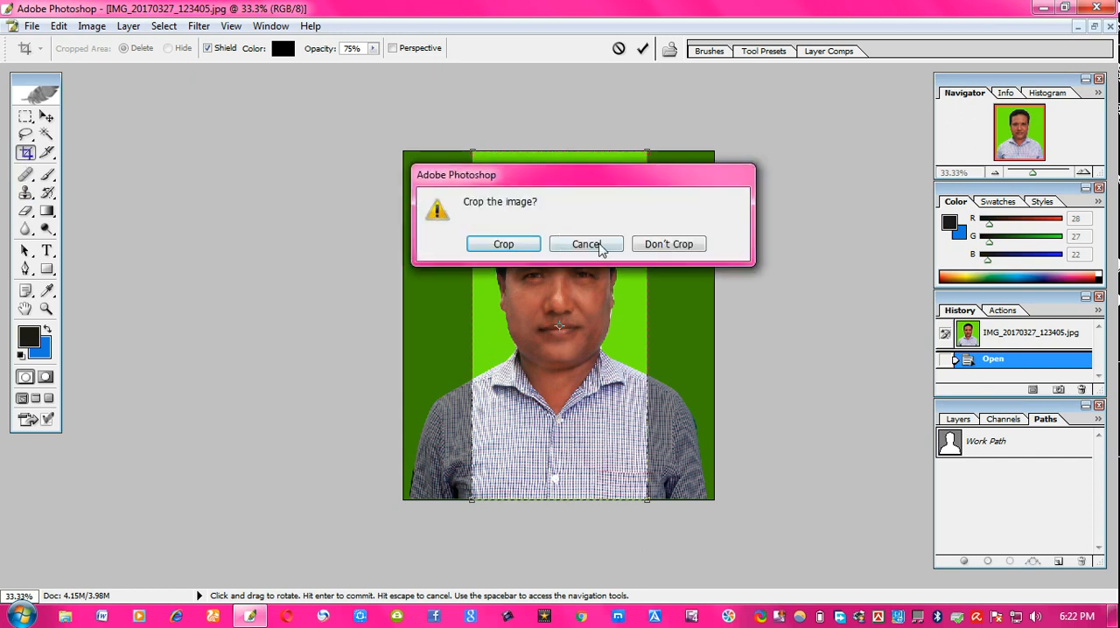
click(667, 247)
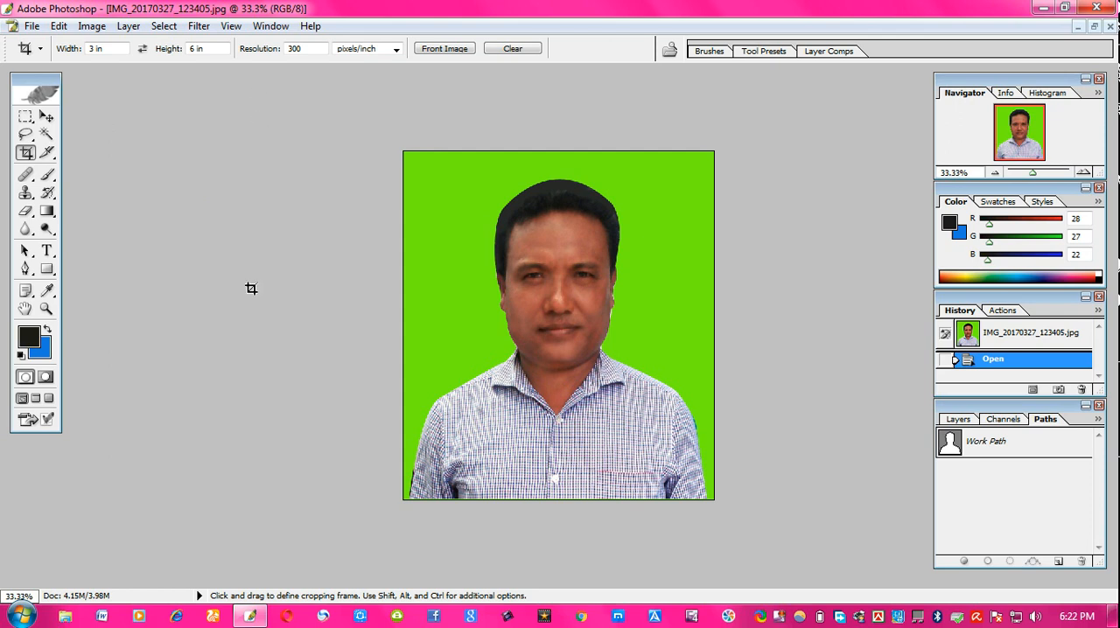
- Crop the photo to 3 in by 6 in with the frame shifted right over the portrait
drag(408, 152, 915, 535)
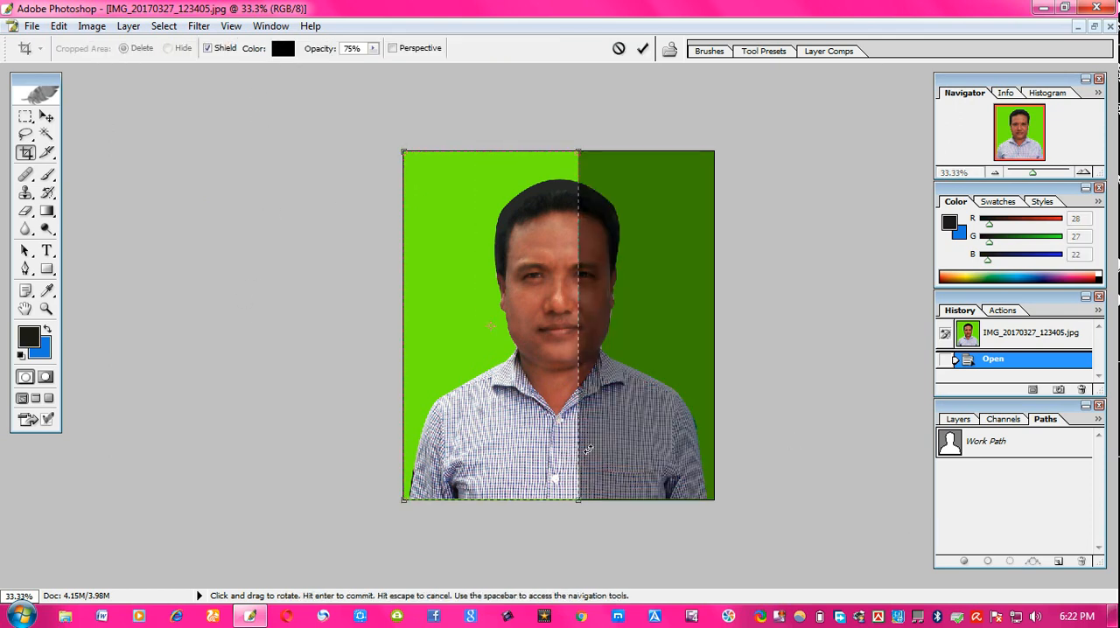
drag(520, 395, 588, 396)
key(Return)
scroll(575, 400, down, 8)
scroll(574, 400, up, 6)
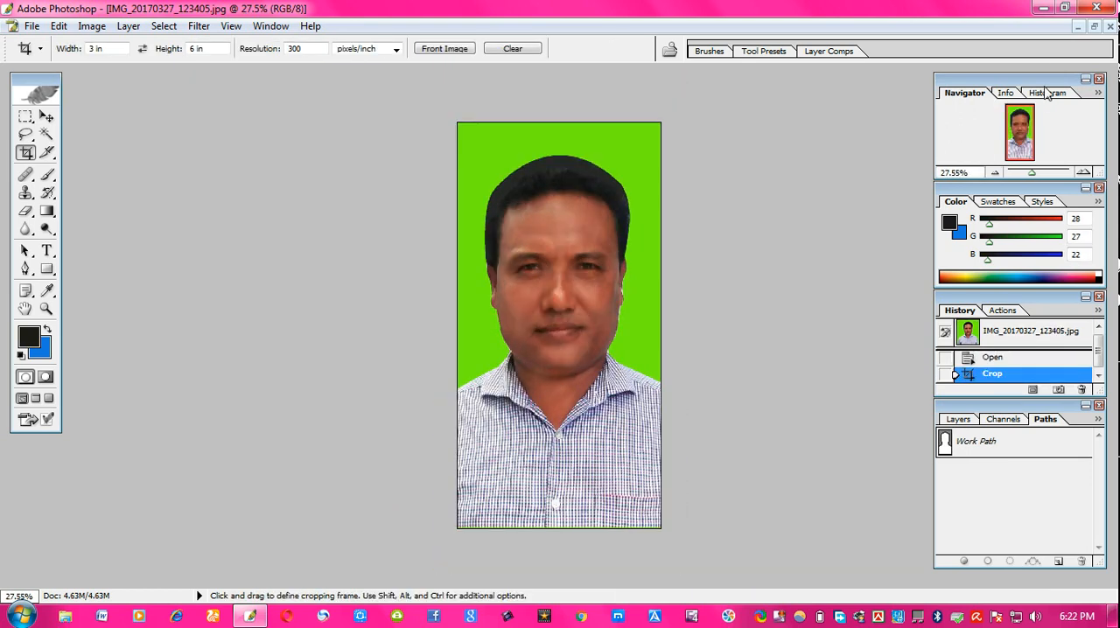
- Restore the window and close the cropped photo without saving
click(1092, 26)
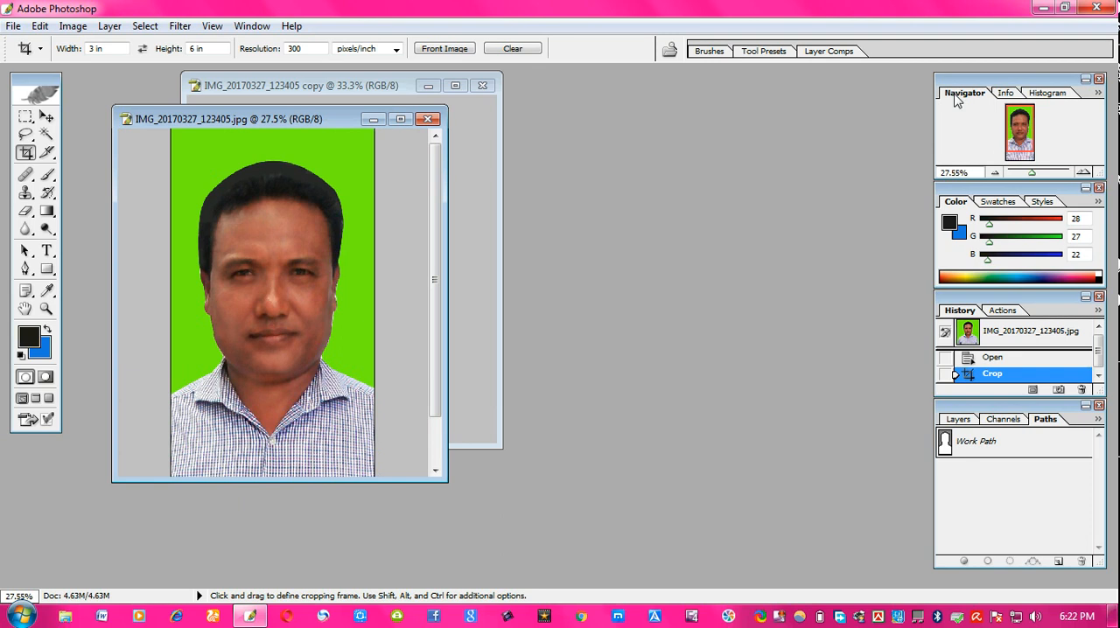
double_click(790, 153)
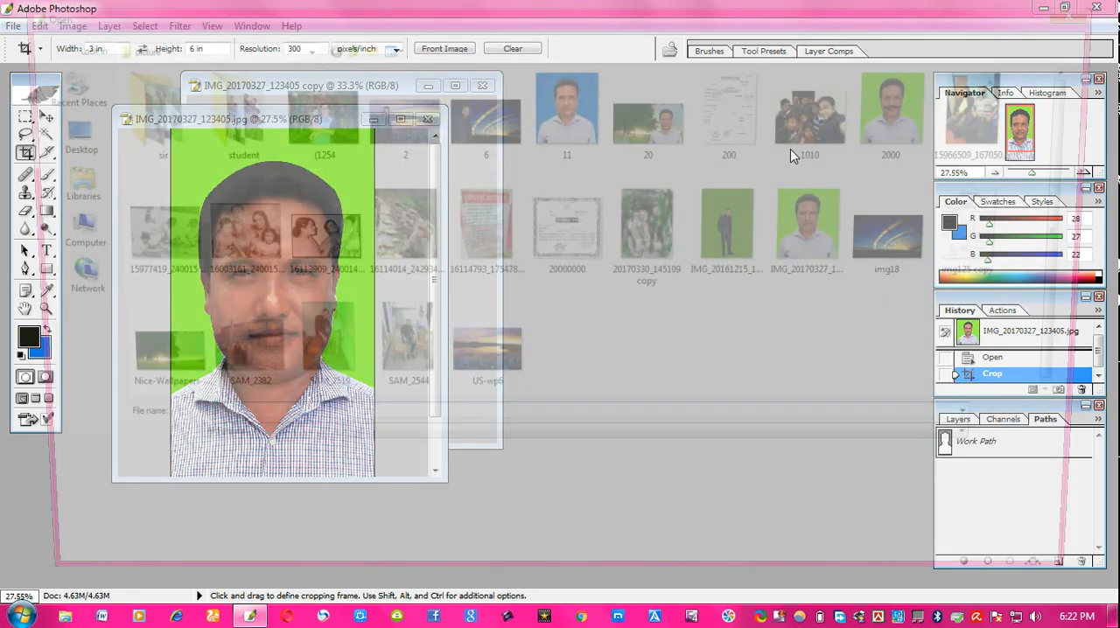
double_click(827, 225)
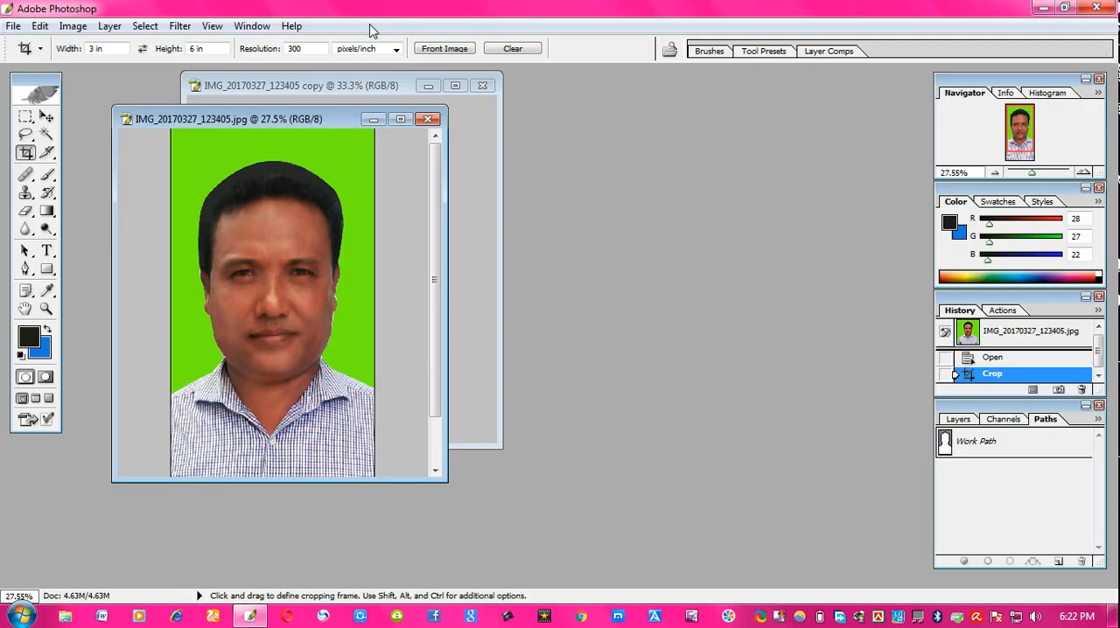
drag(311, 124, 654, 160)
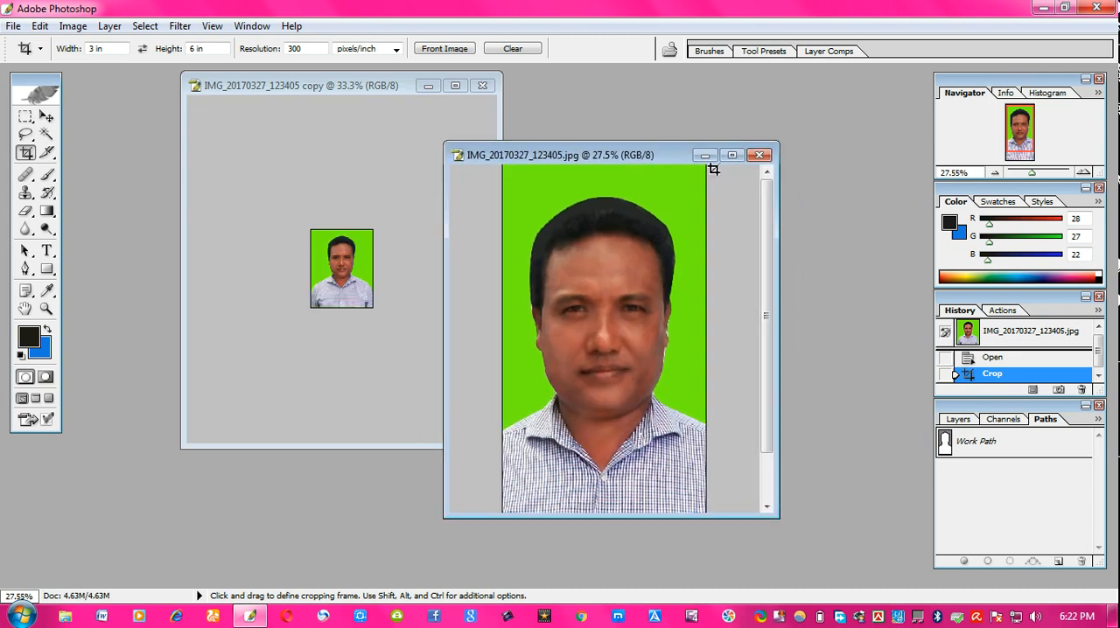
click(760, 155)
click(561, 252)
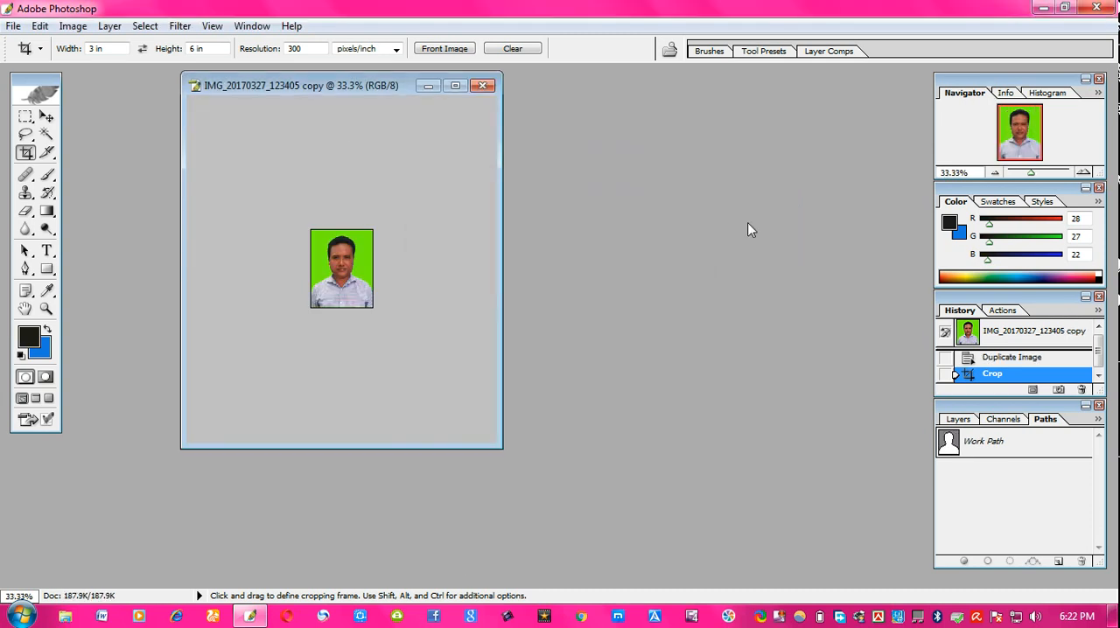
- Reopen the photo IMG_20170327_123405.jpg and maximize its window
key(ctrl+o)
click(840, 248)
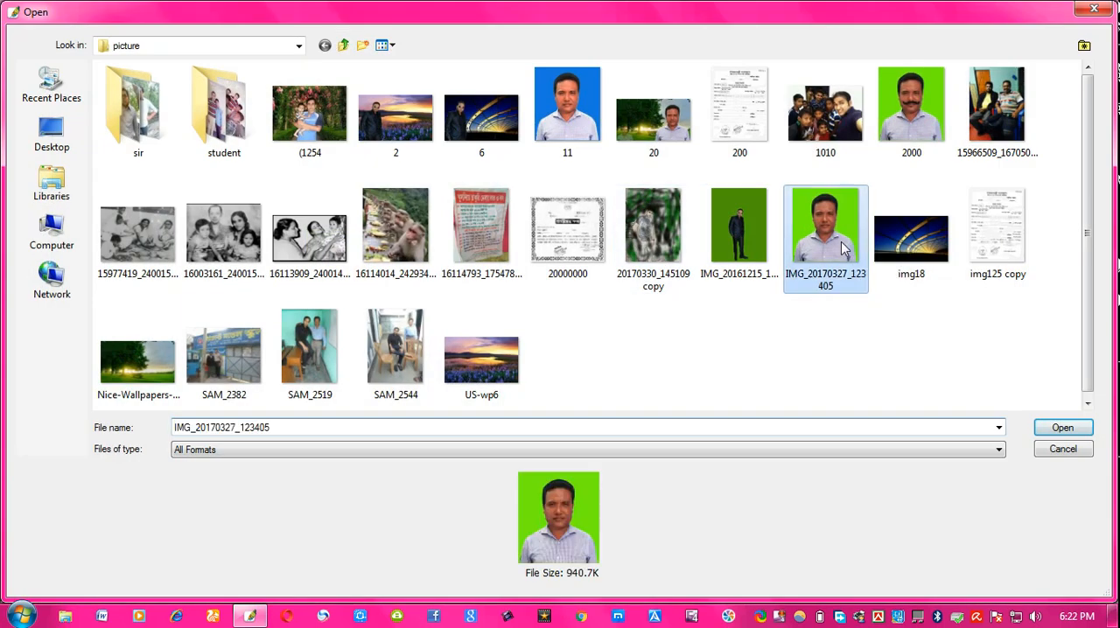
double_click(842, 247)
drag(293, 120, 729, 124)
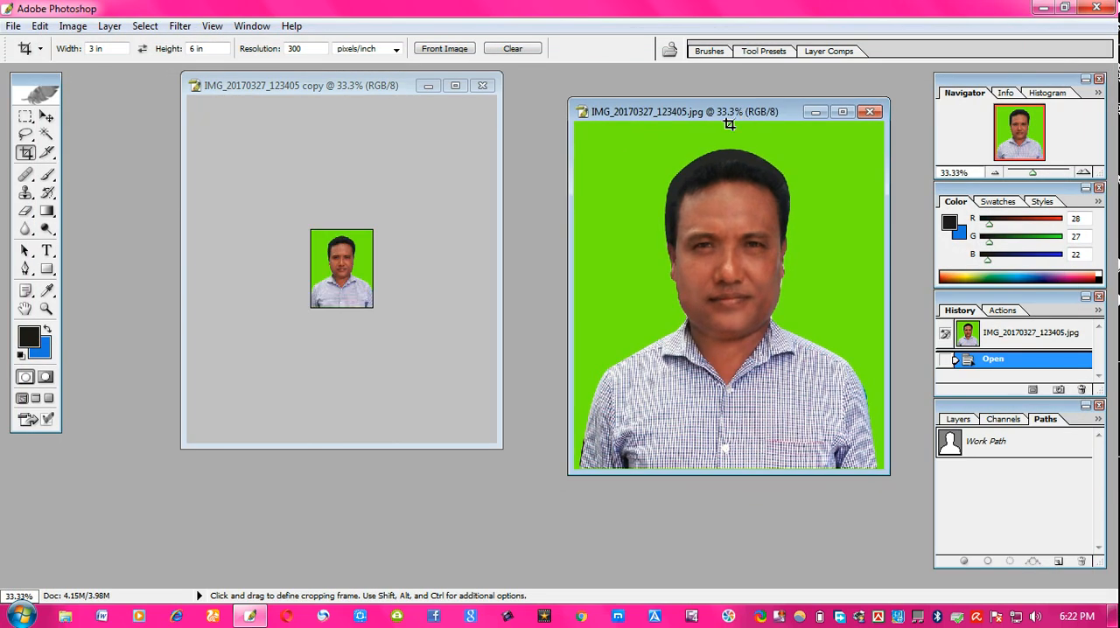
click(841, 113)
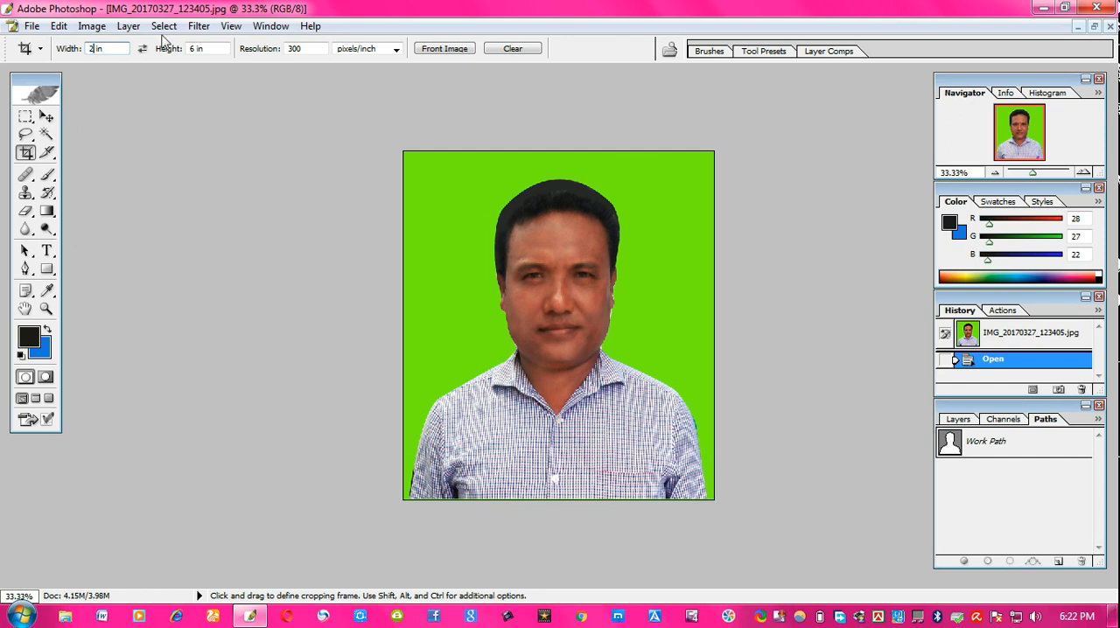
- Crop the photo to 2 in by 2 in at 300 pixels/inch, shifting the frame over the portrait
double_click(196, 50)
text(2)
drag(406, 154, 705, 495)
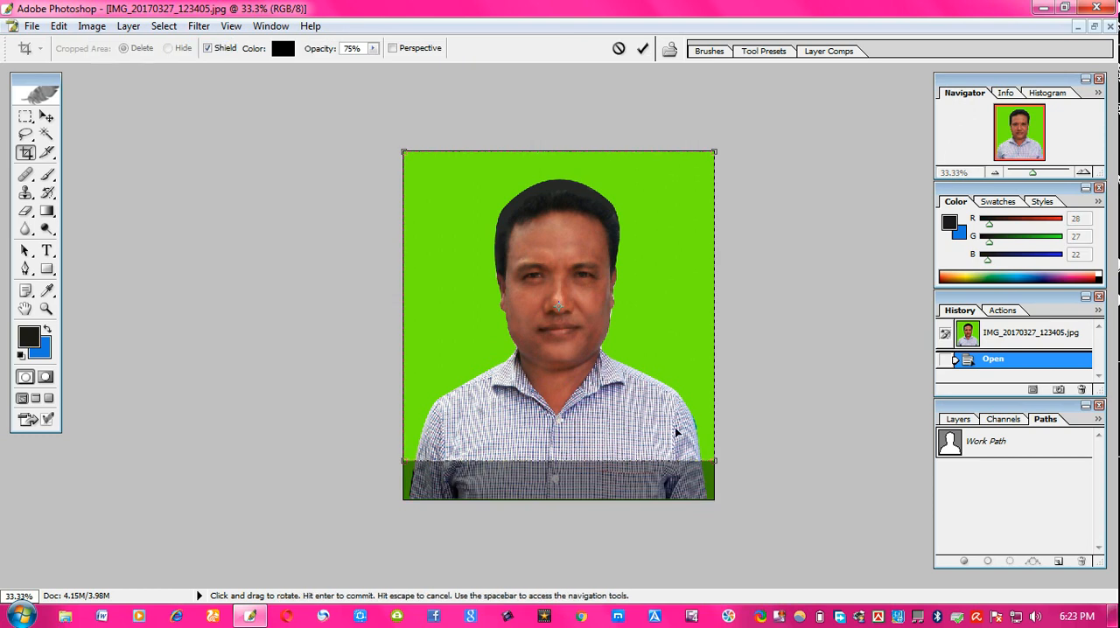
mouse_move(661, 397)
mouse_down()
mouse_move(657, 413)
mouse_move(672, 411)
mouse_up()
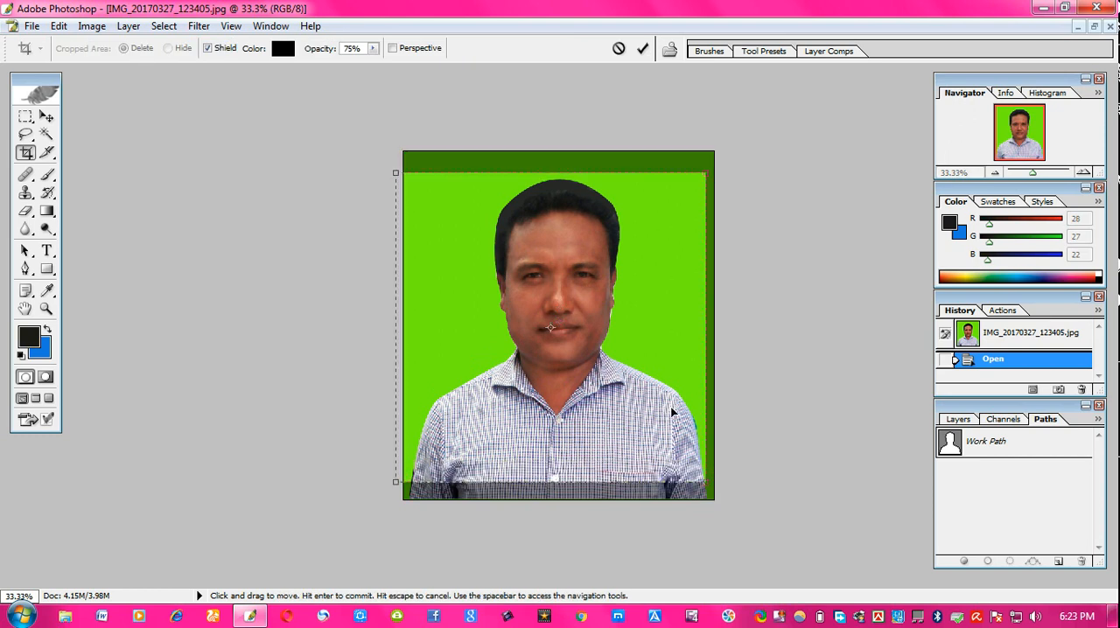
drag(579, 402, 593, 401)
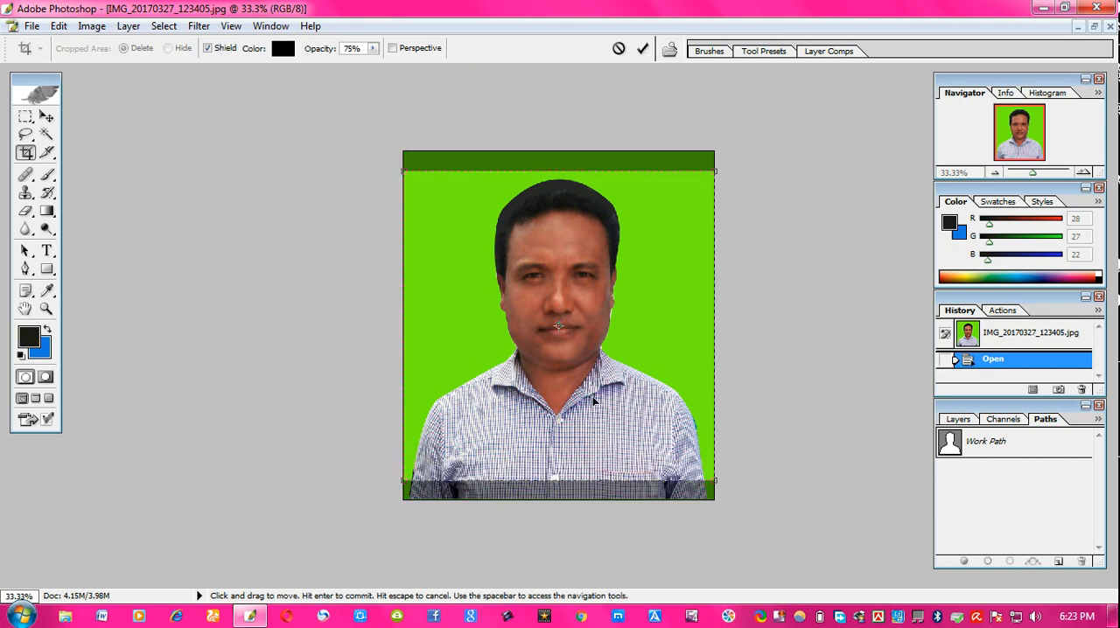
key(Return)
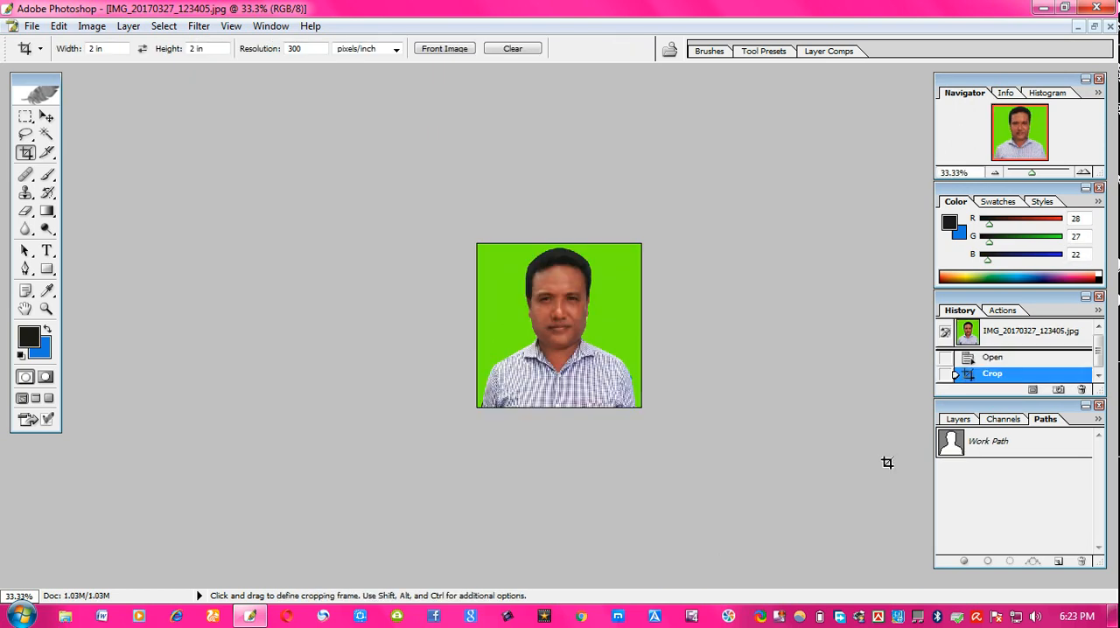
click(1096, 28)
drag(680, 123, 426, 114)
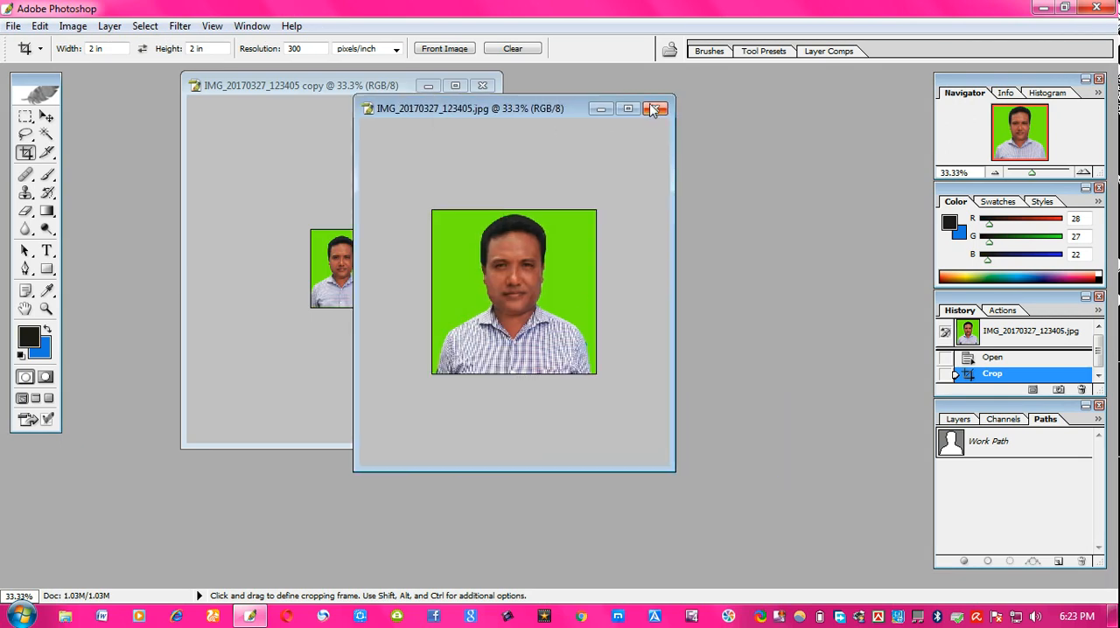
- Close the original photo window without saving its changes
click(656, 108)
click(565, 251)
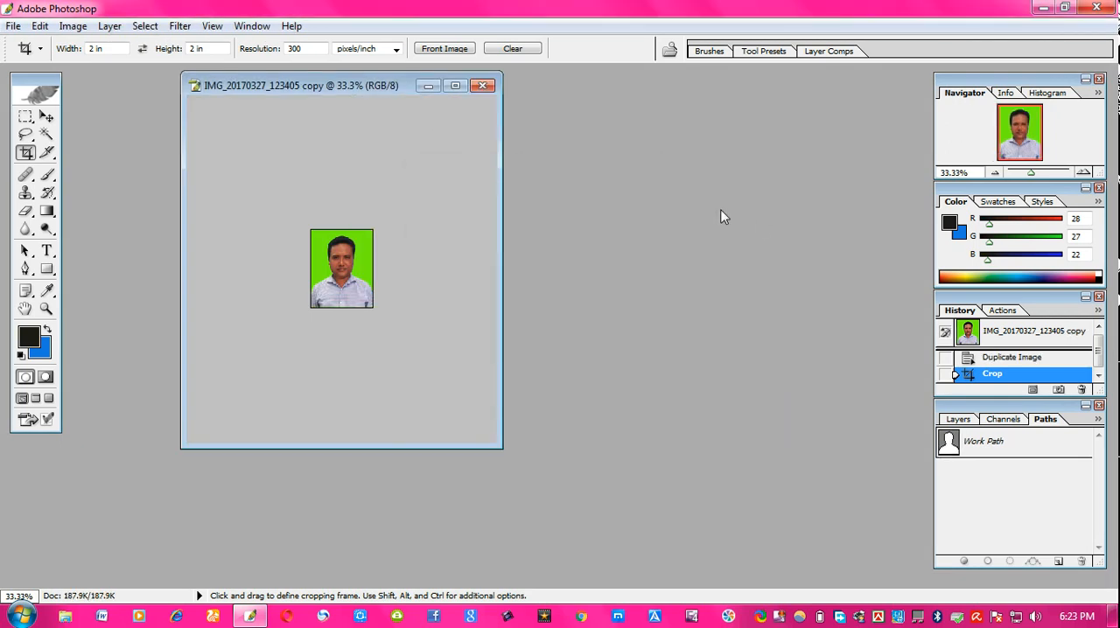
- Open 2000.jpg and crop it to 1.5 in by 1.15 in at 300 pixels/inch over the face
key(ctrl+o)
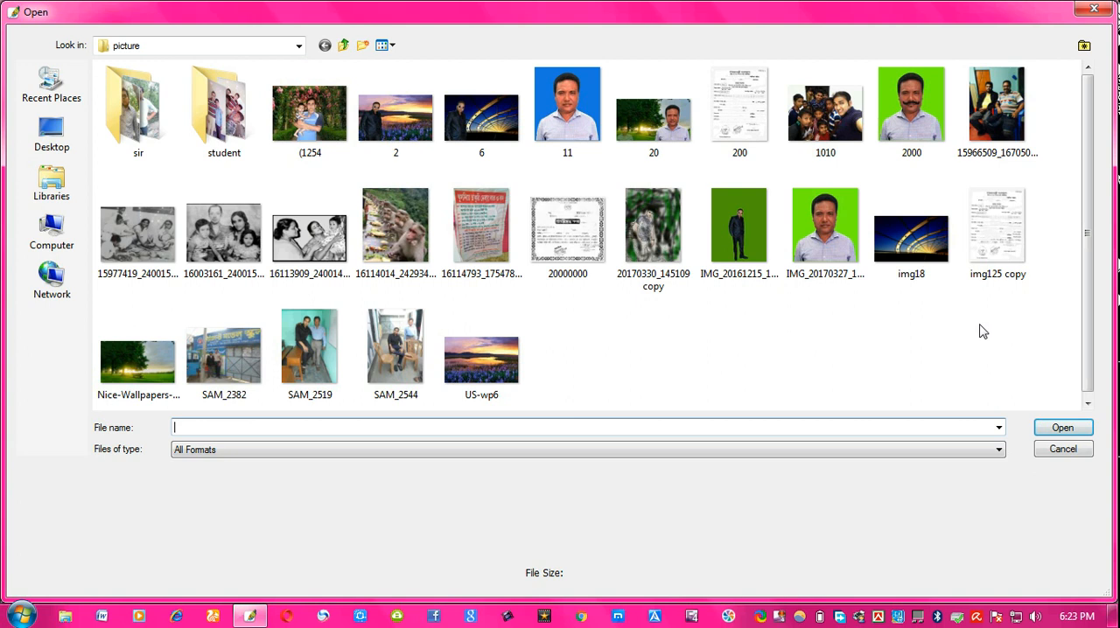
double_click(901, 109)
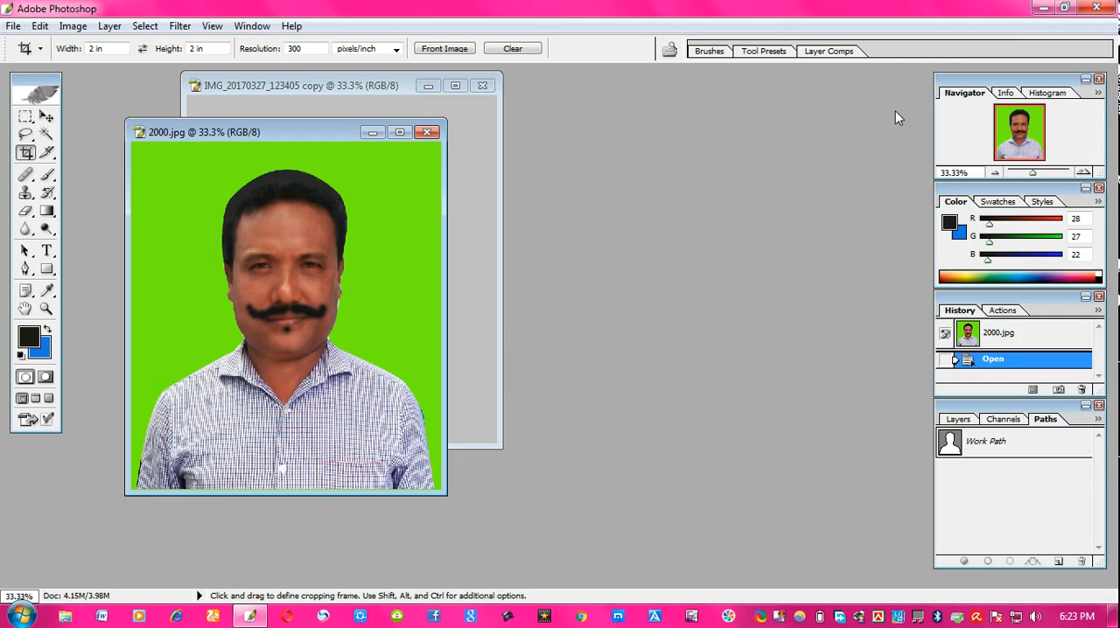
drag(319, 137, 629, 137)
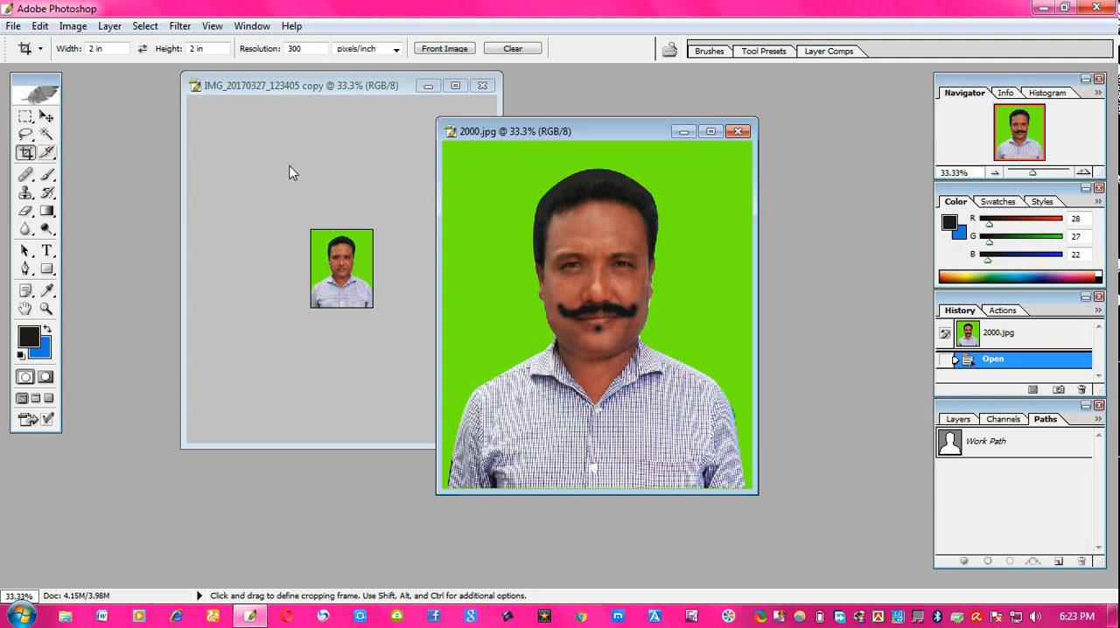
click(710, 131)
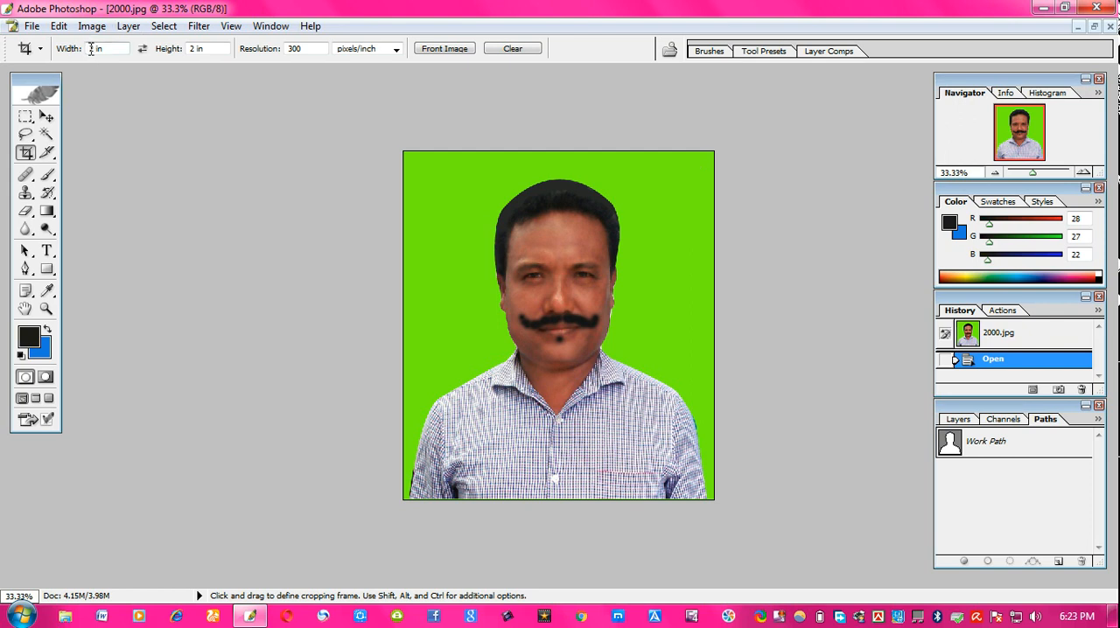
text(1.5)
double_click(202, 48)
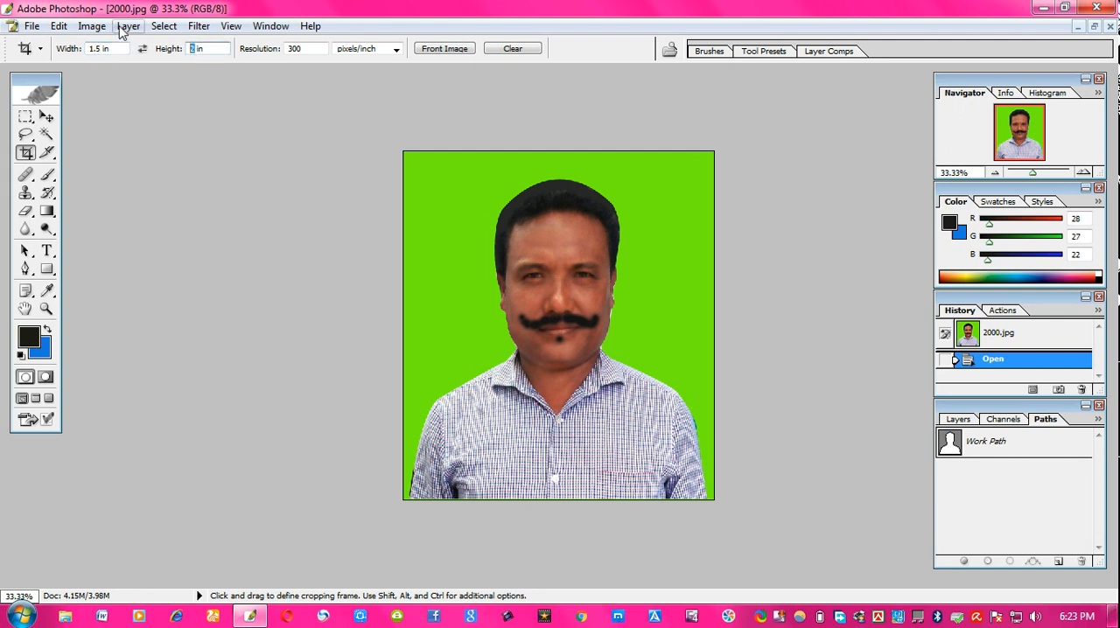
text(1.15)
drag(411, 153, 772, 460)
drag(661, 326, 649, 377)
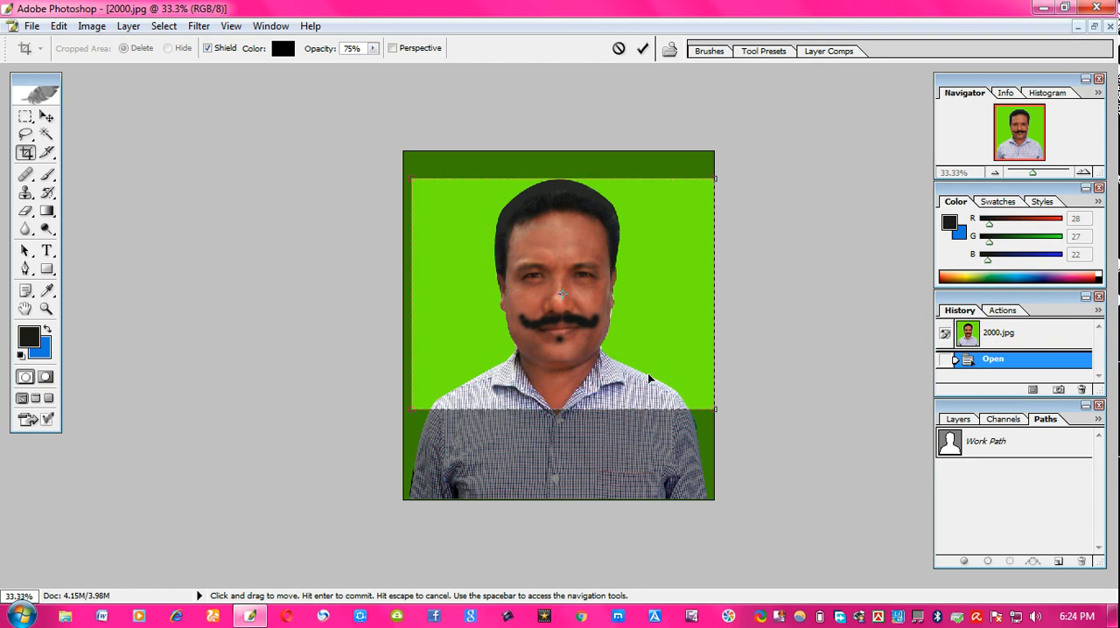
key(Return)
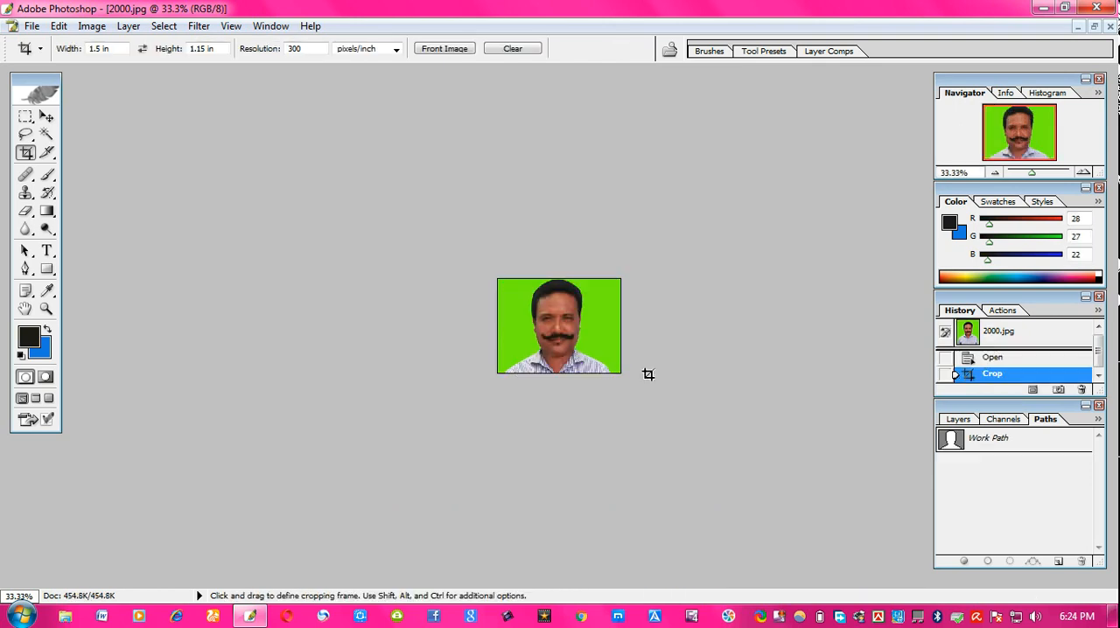
- Restore the 2000.jpg window and close it without saving
click(1092, 28)
drag(574, 114, 424, 83)
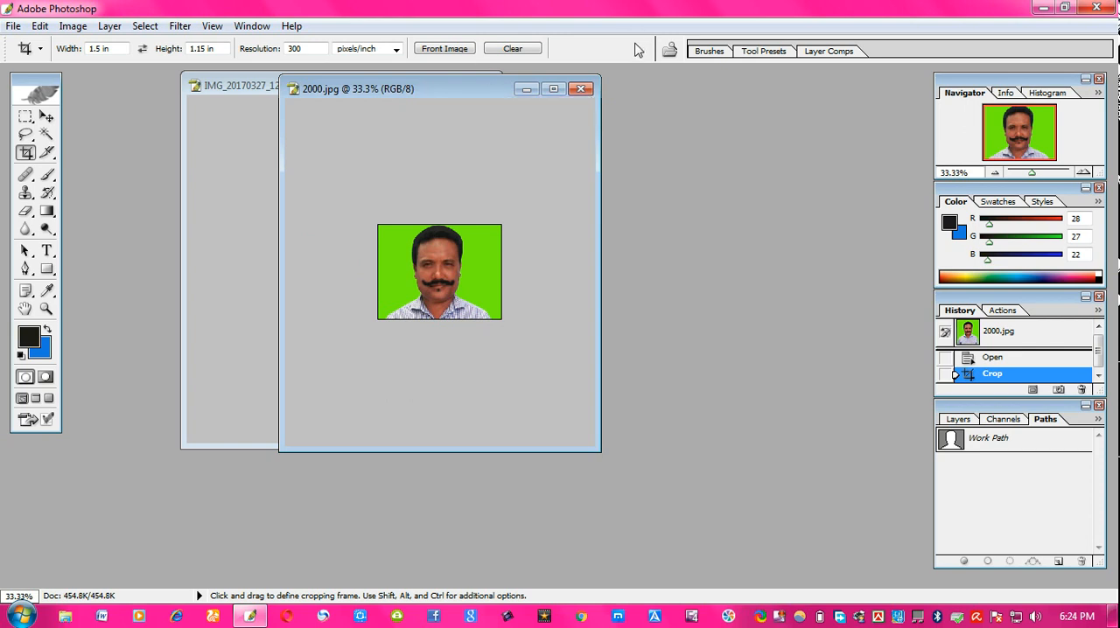
click(580, 88)
click(553, 243)
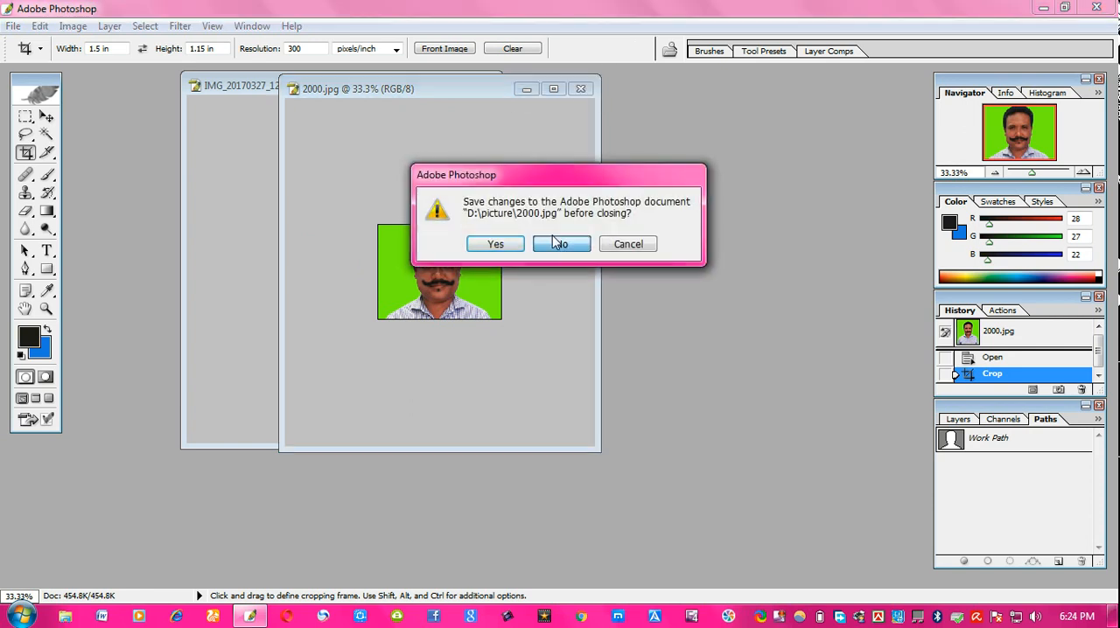
- Crop the duplicated portrait to 5 in by 7 in, nudging the frame sideways to center the face
double_click(99, 48)
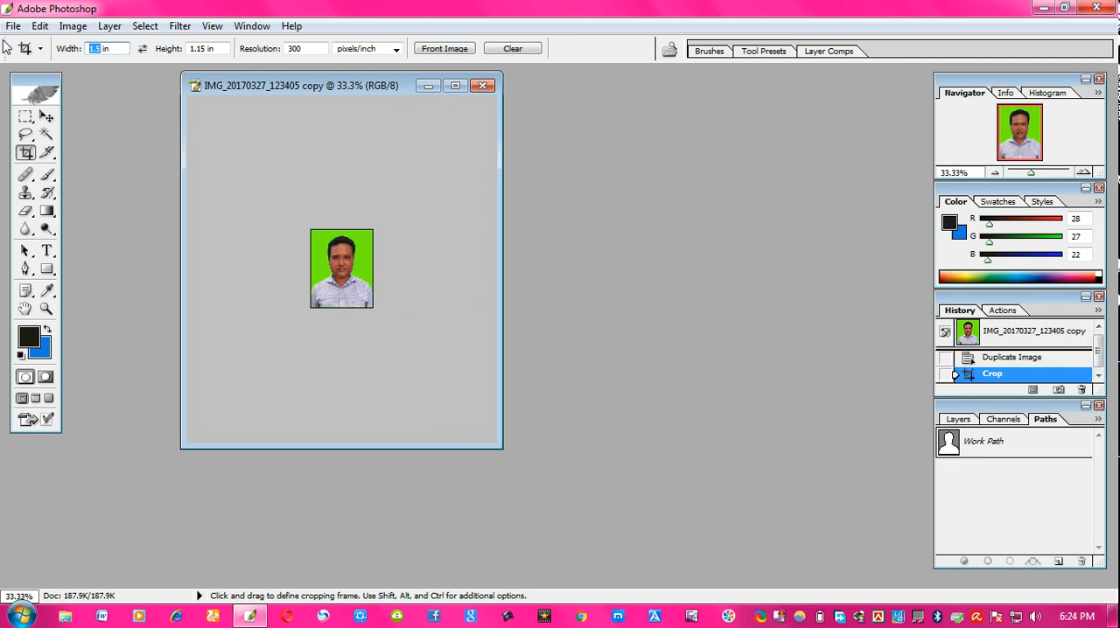
text(5)
double_click(197, 48)
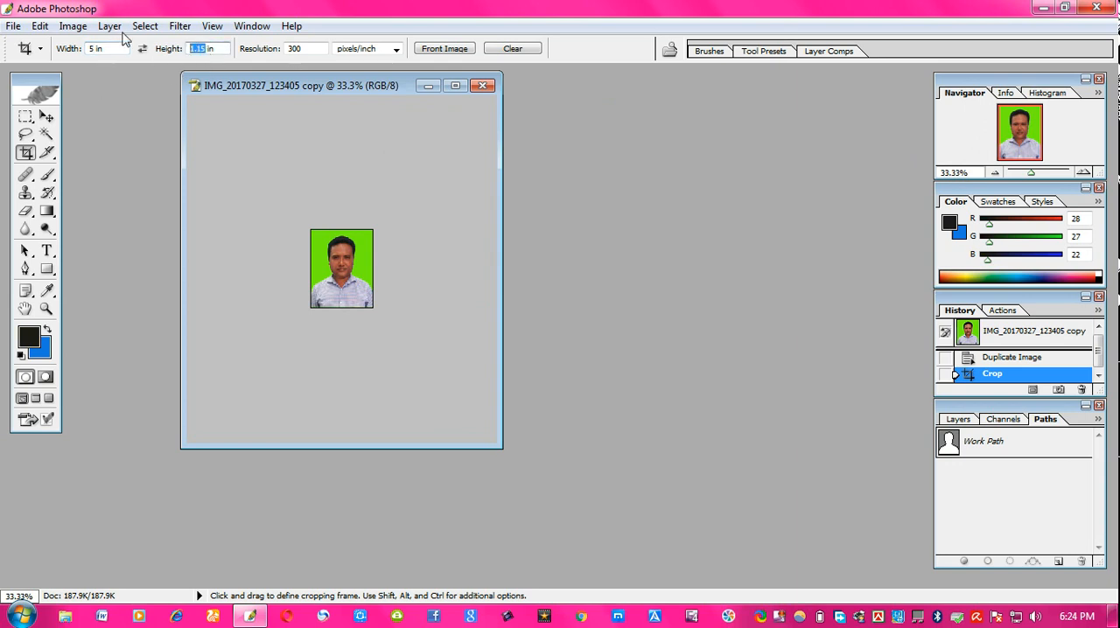
text(7)
click(455, 85)
drag(525, 281, 577, 338)
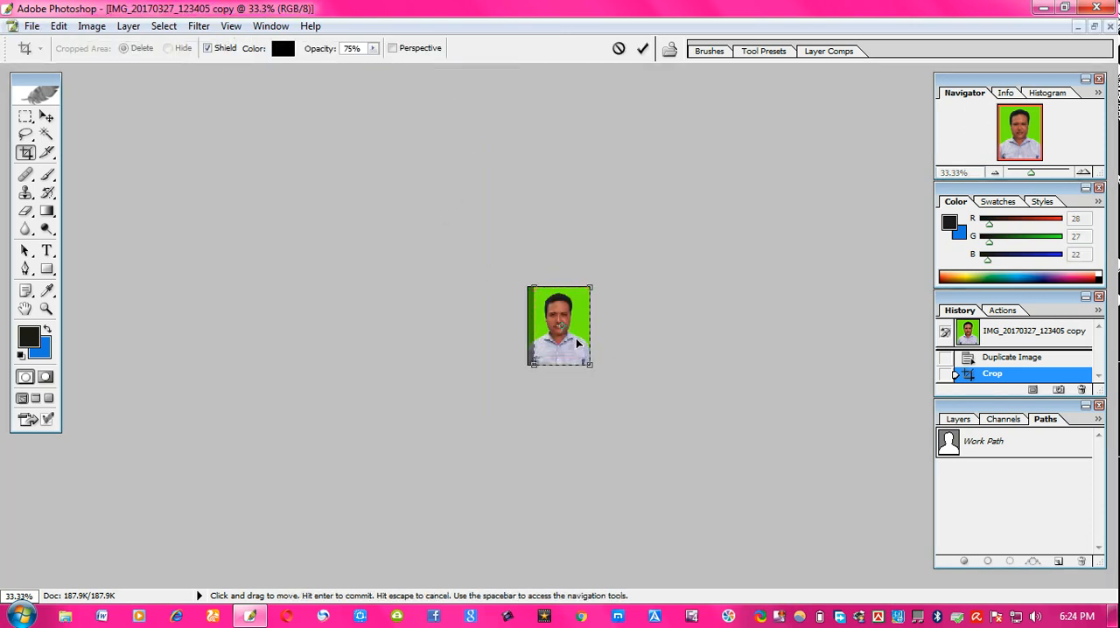
key(Left)
key(Left)
key(Left)
key(Left)
key(Left)
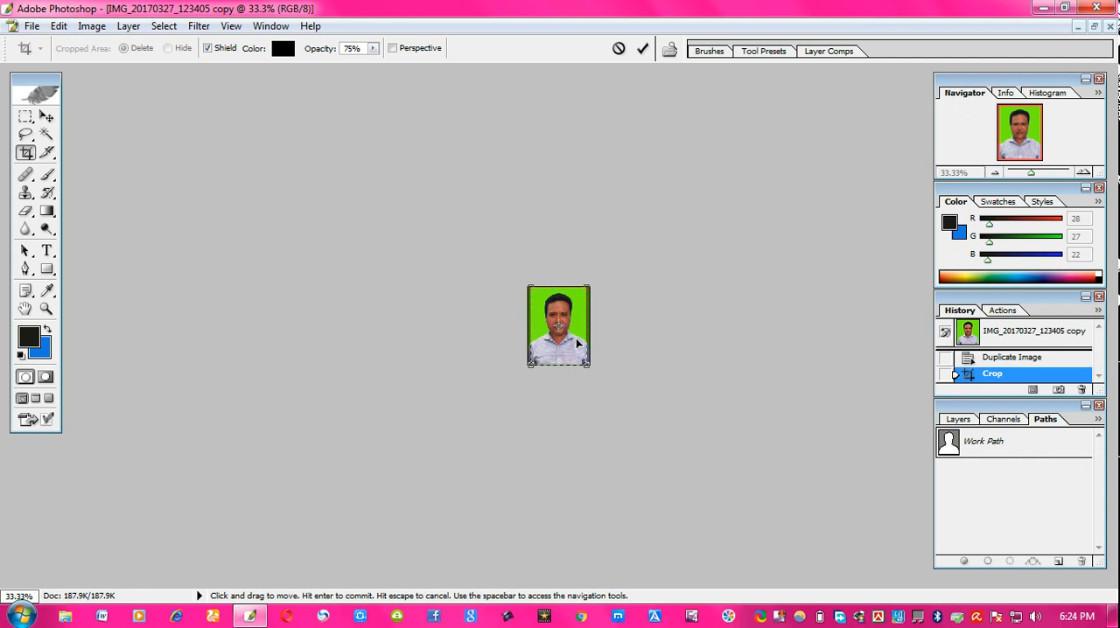
key(Right)
key(Right)
key(Right)
key(Return)
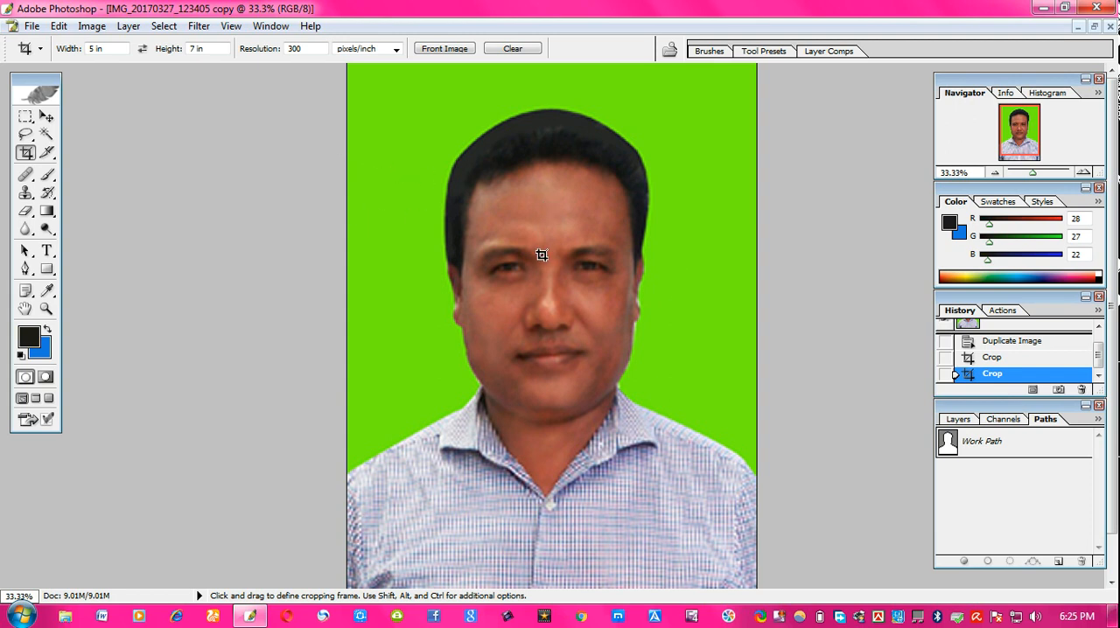
- Create a new A4 document, 210 by 297 mm at 300 pixels/inch, beside the cropped portrait
click(1093, 27)
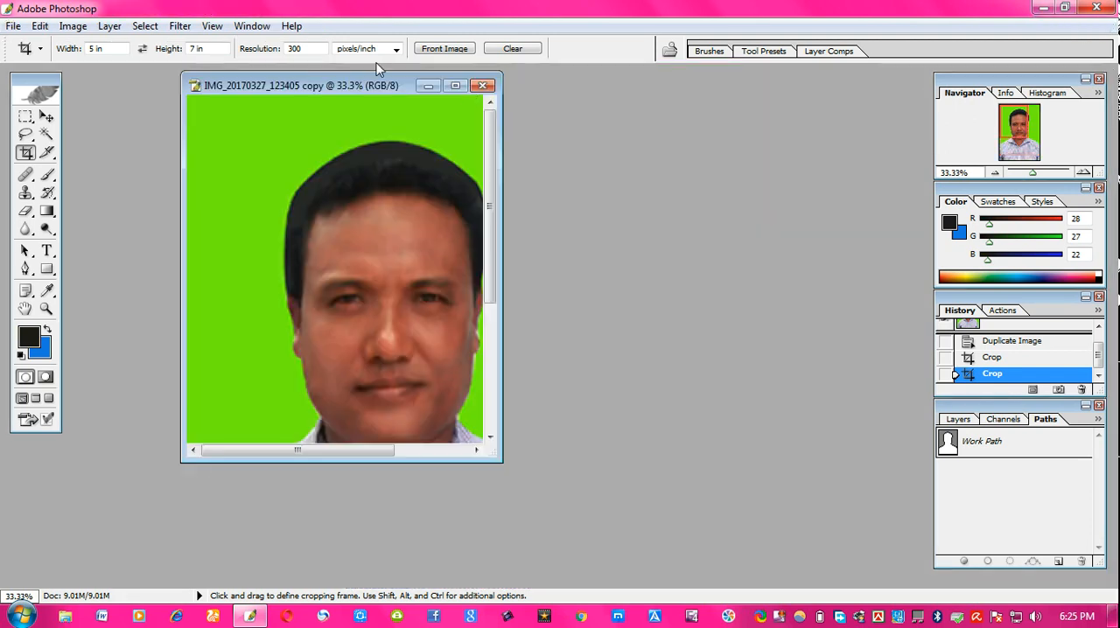
drag(369, 84, 293, 92)
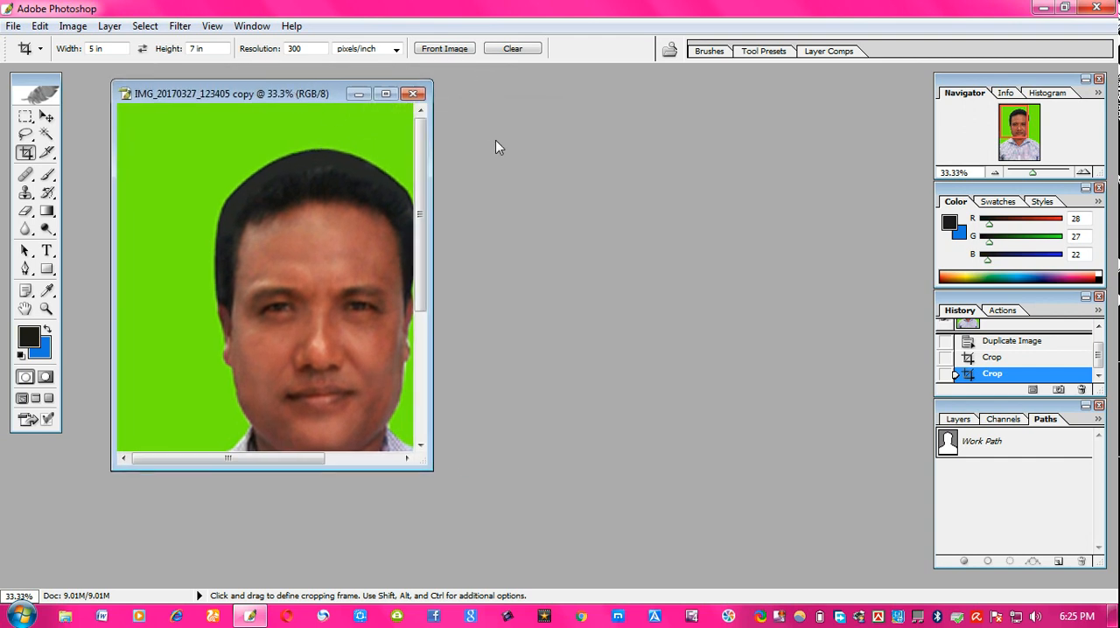
key(ctrl+n)
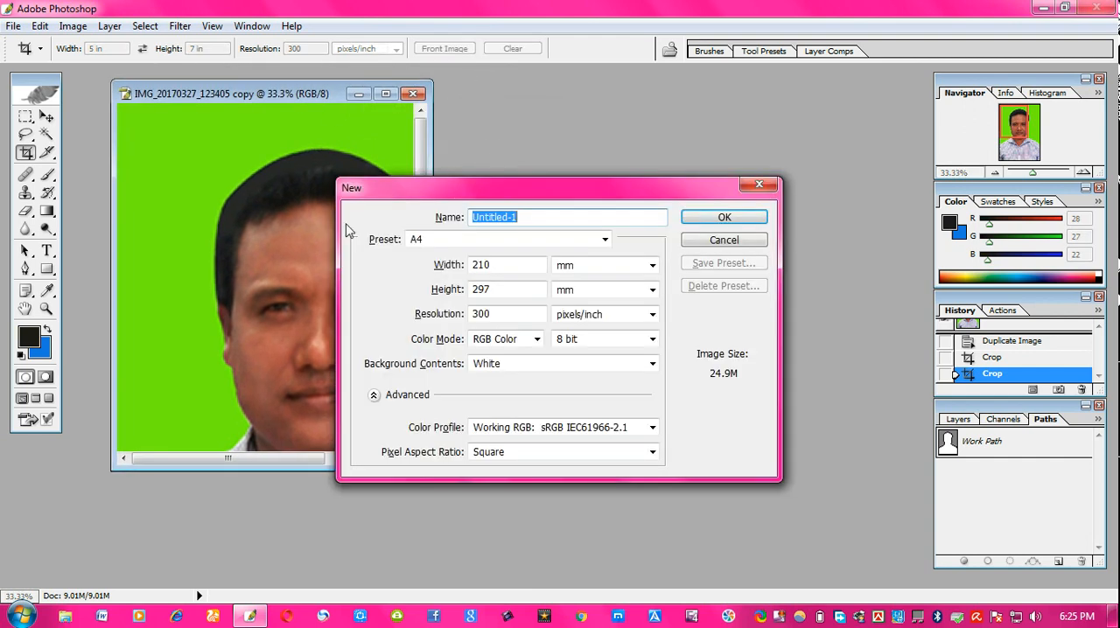
click(723, 217)
drag(322, 75, 626, 84)
- Move the cropped portrait onto the new A4 page with the Move tool
click(46, 116)
drag(207, 216, 561, 216)
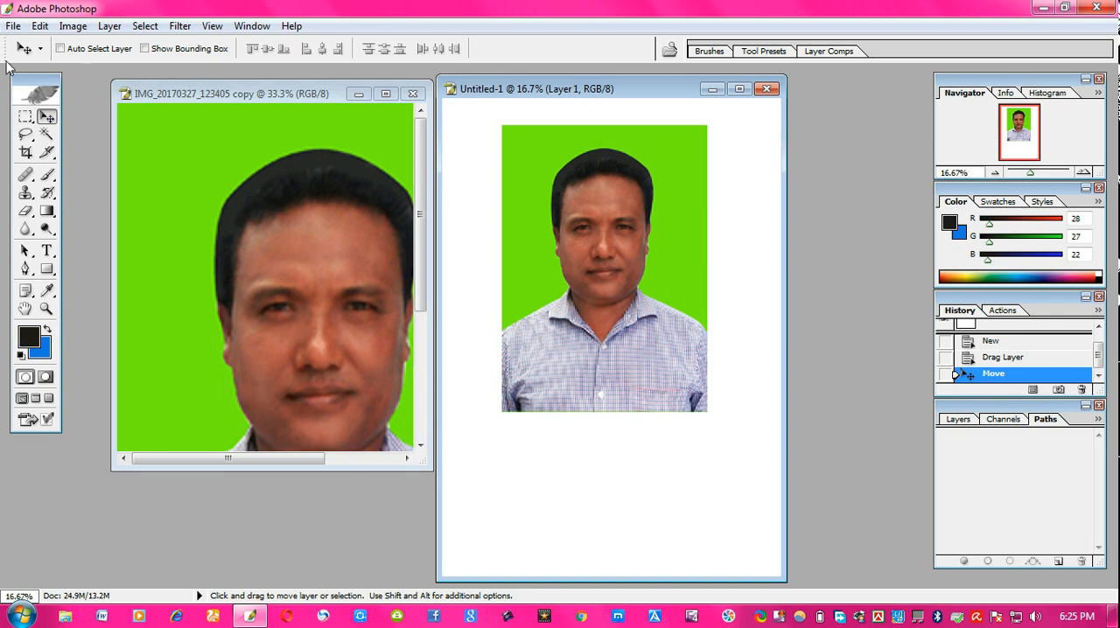
- Start printing the A4 page, proceed past the clipping warning, and open the printer properties
click(13, 27)
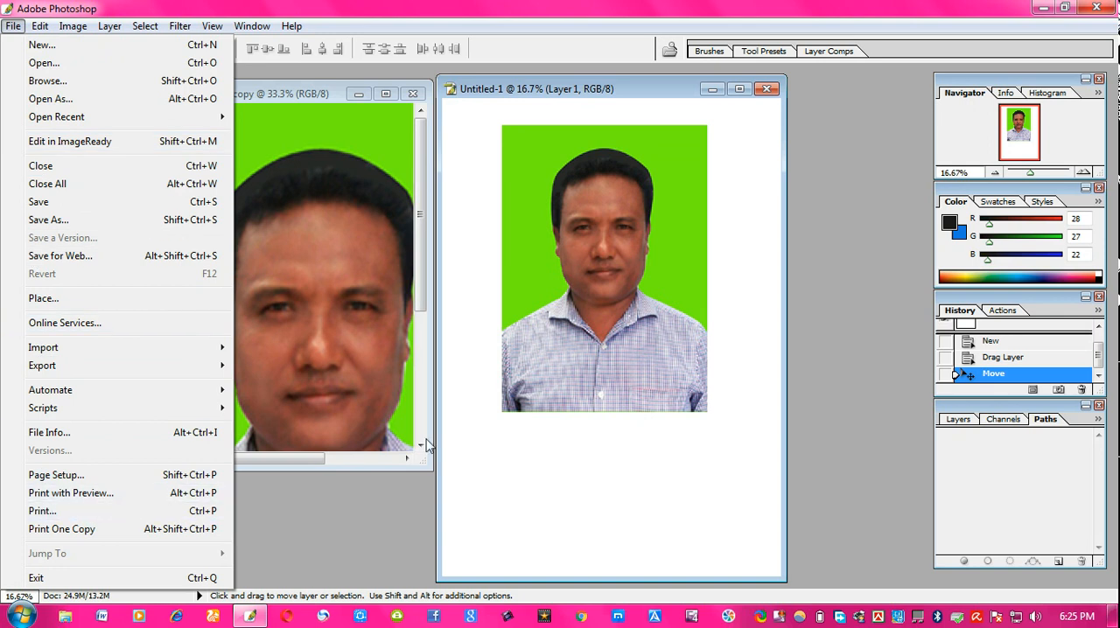
click(54, 510)
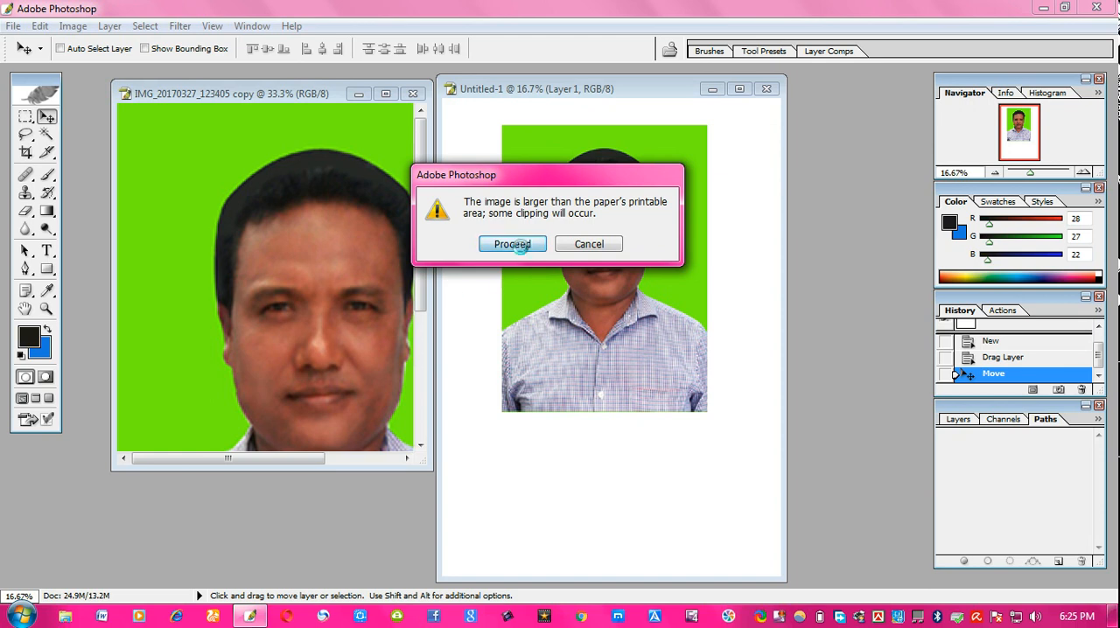
click(522, 248)
click(548, 118)
click(545, 111)
click(652, 114)
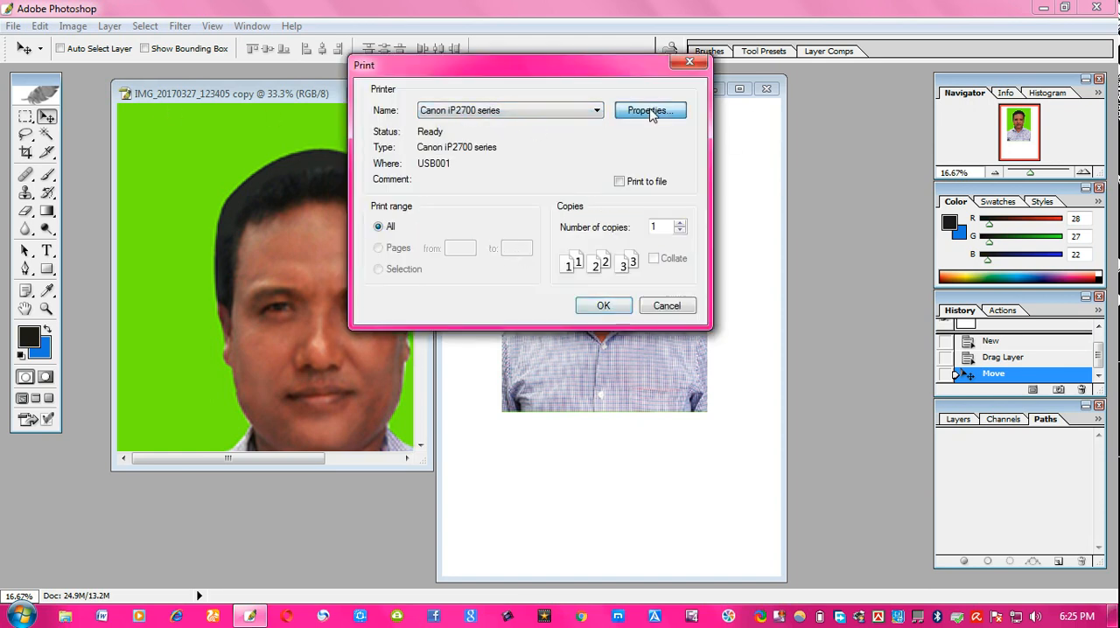
- Set the printer to Photo Printing with preview before printing, A4 paper size and High Resolution Paper media
click(457, 168)
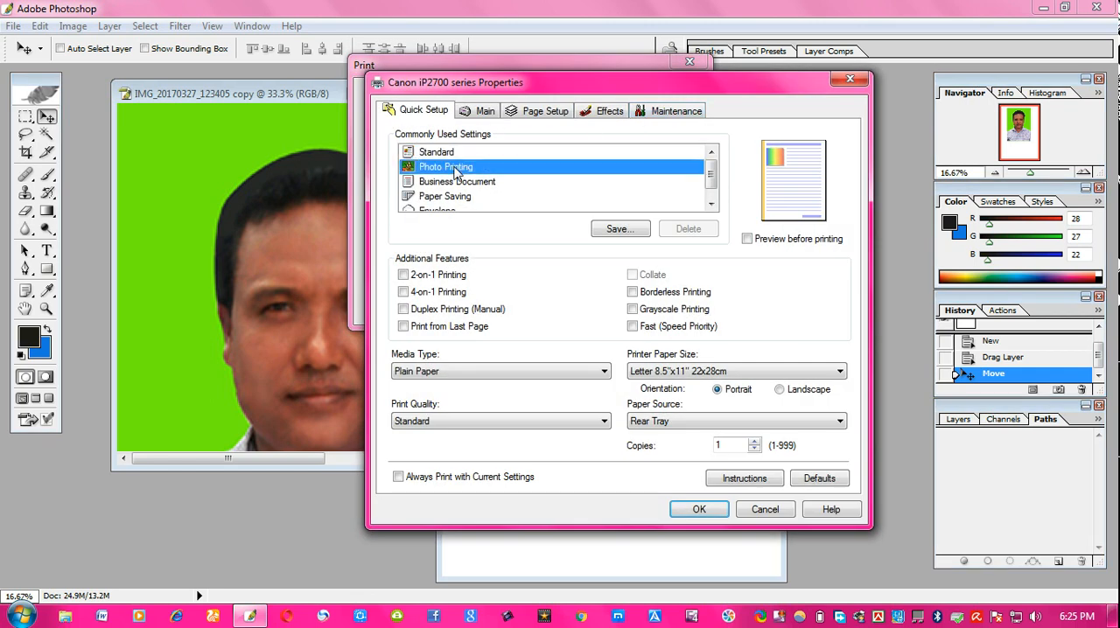
click(757, 239)
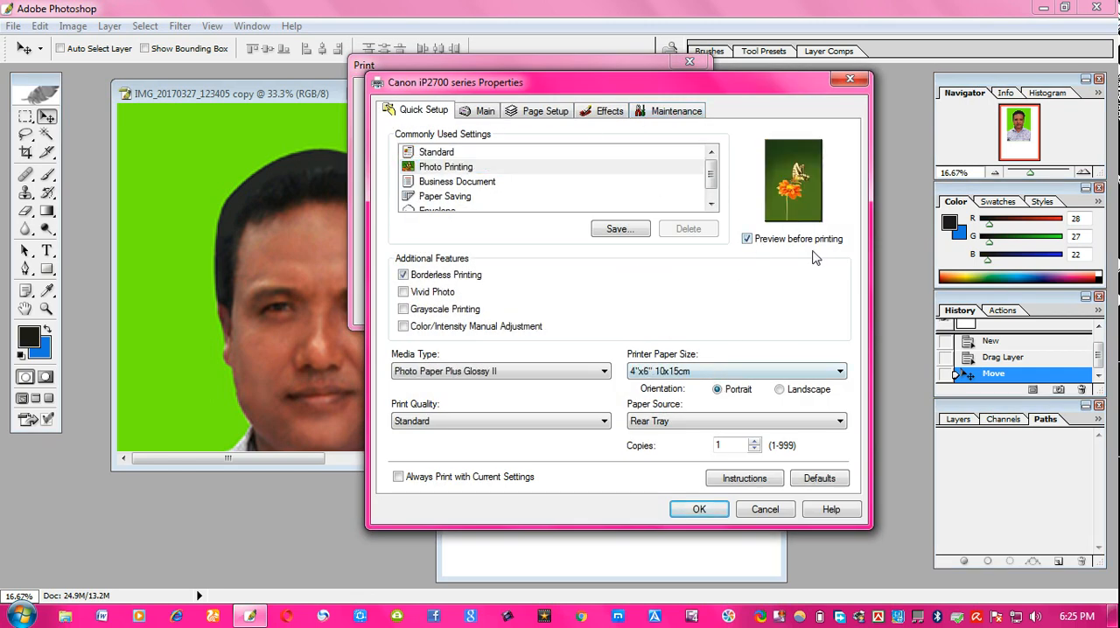
click(698, 374)
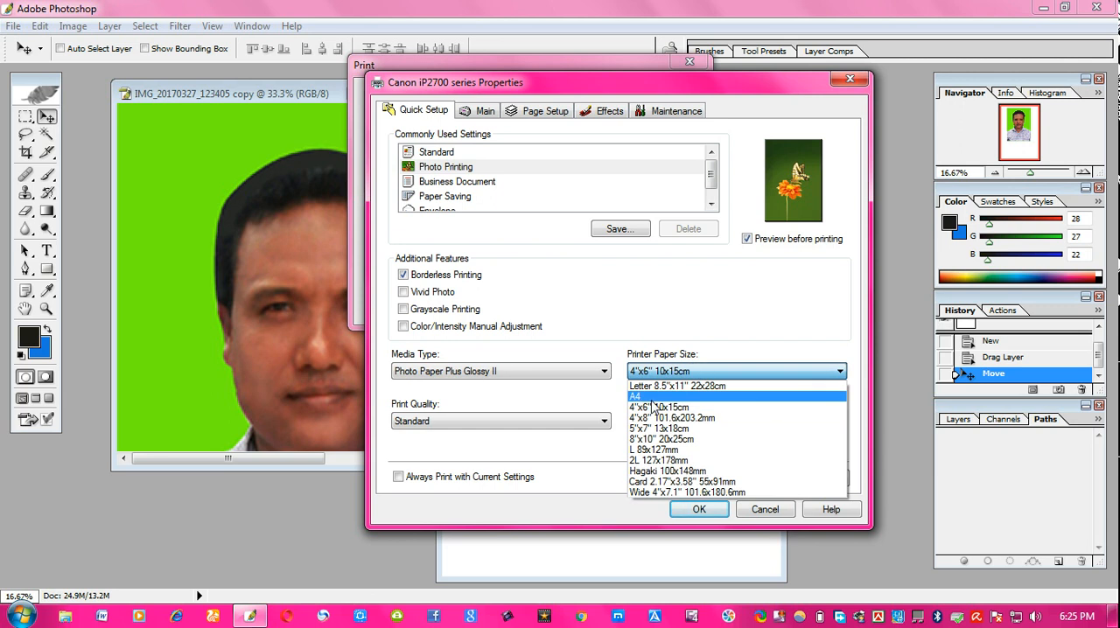
click(691, 385)
click(452, 373)
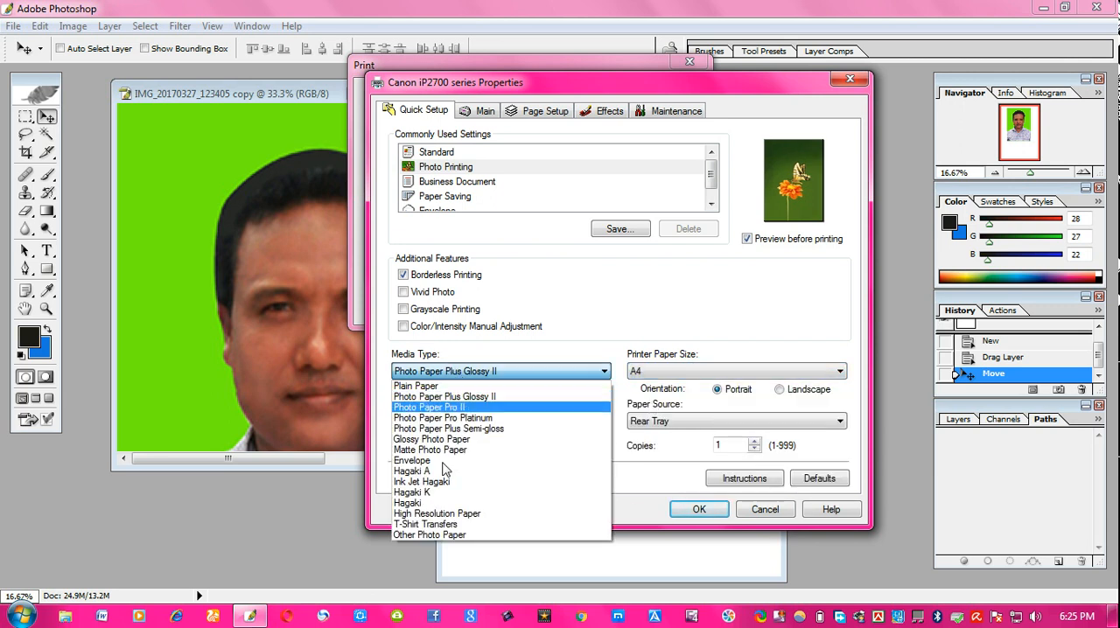
click(448, 513)
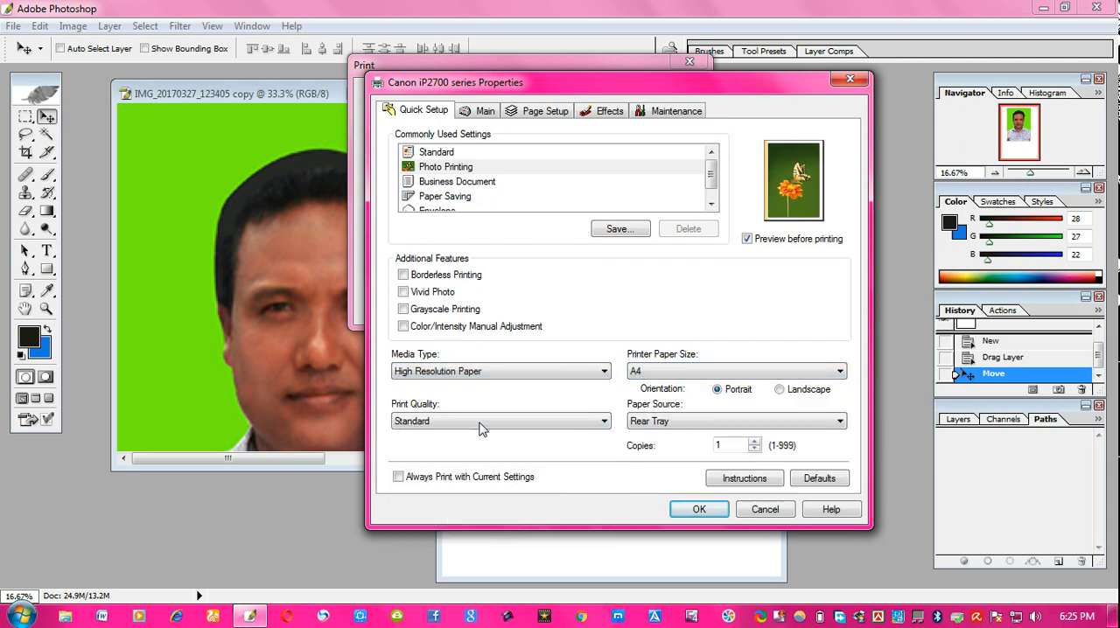
- Set the number of copies to 2 and print the page
click(576, 423)
click(552, 428)
click(553, 427)
click(554, 427)
text(2)
click(699, 510)
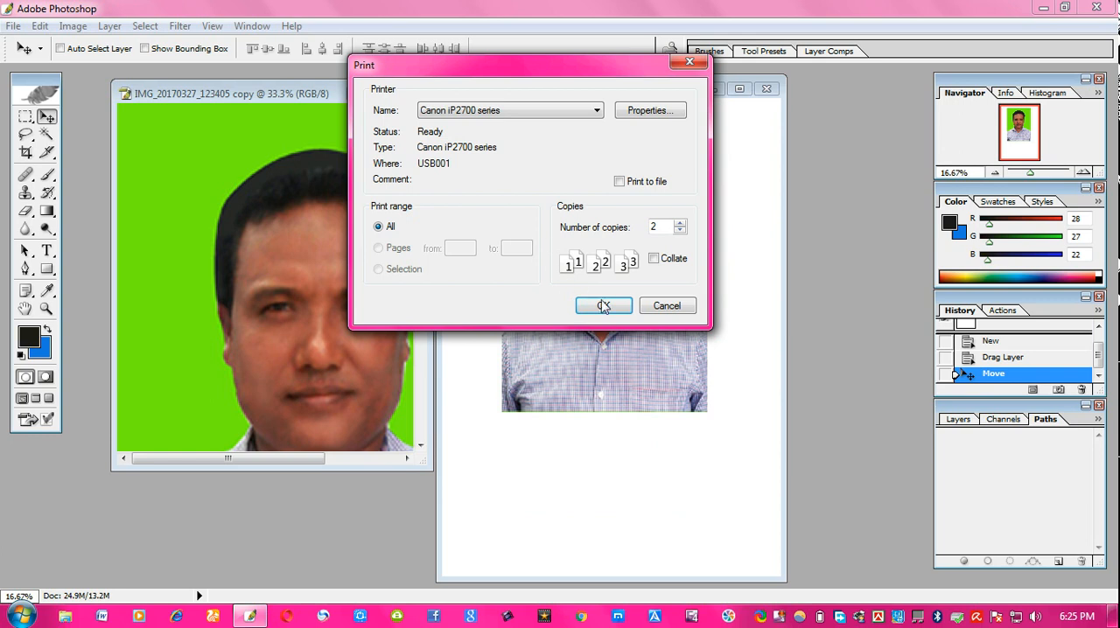
click(603, 306)
- Close the A4 document and the cropped portrait without saving
click(767, 89)
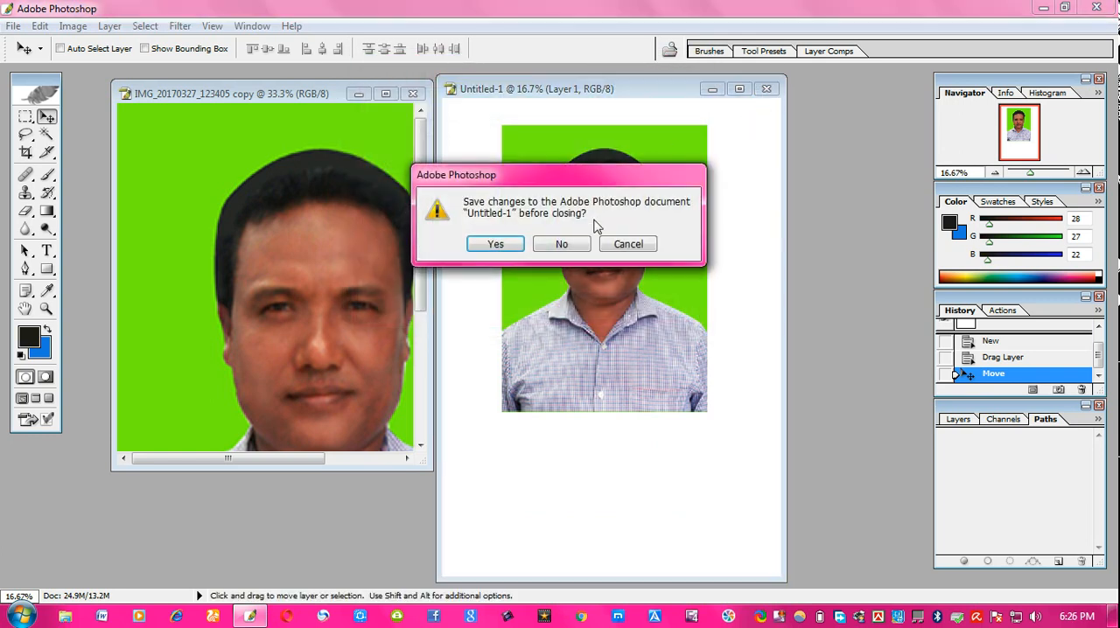
click(581, 248)
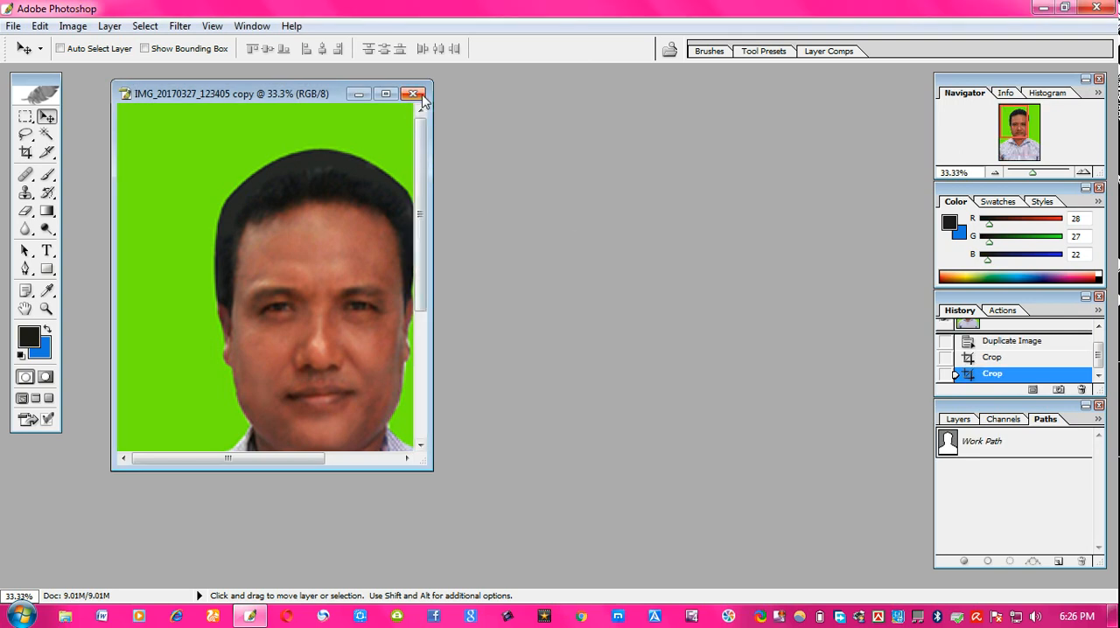
click(412, 94)
click(573, 255)
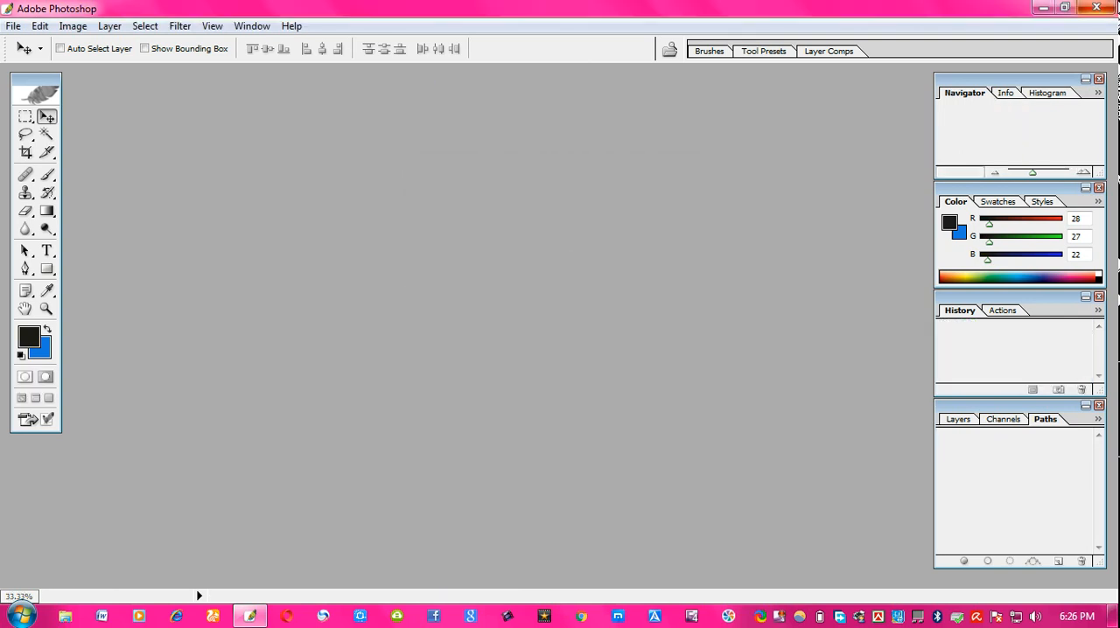
click(1096, 7)
right_click(711, 84)
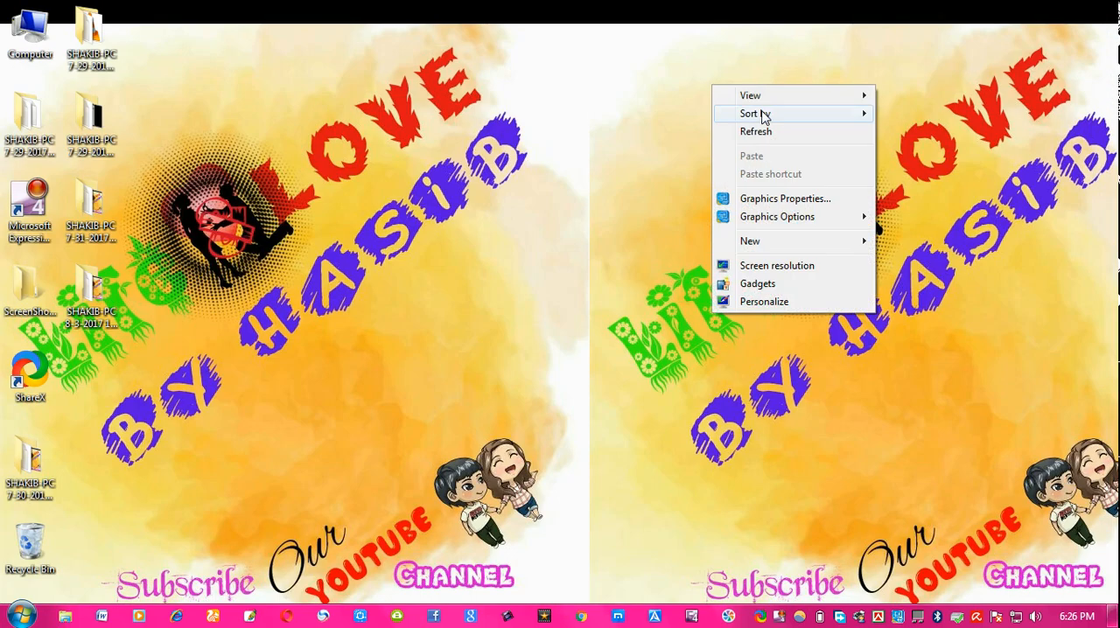
click(780, 143)
right_click(764, 92)
click(813, 142)
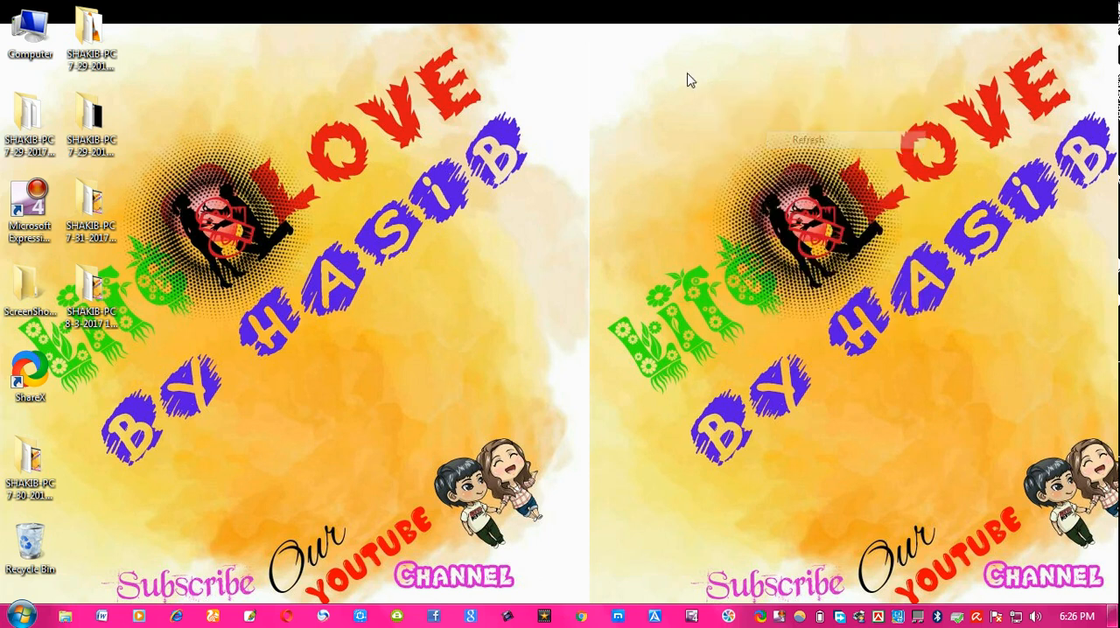
right_click(688, 75)
click(751, 123)
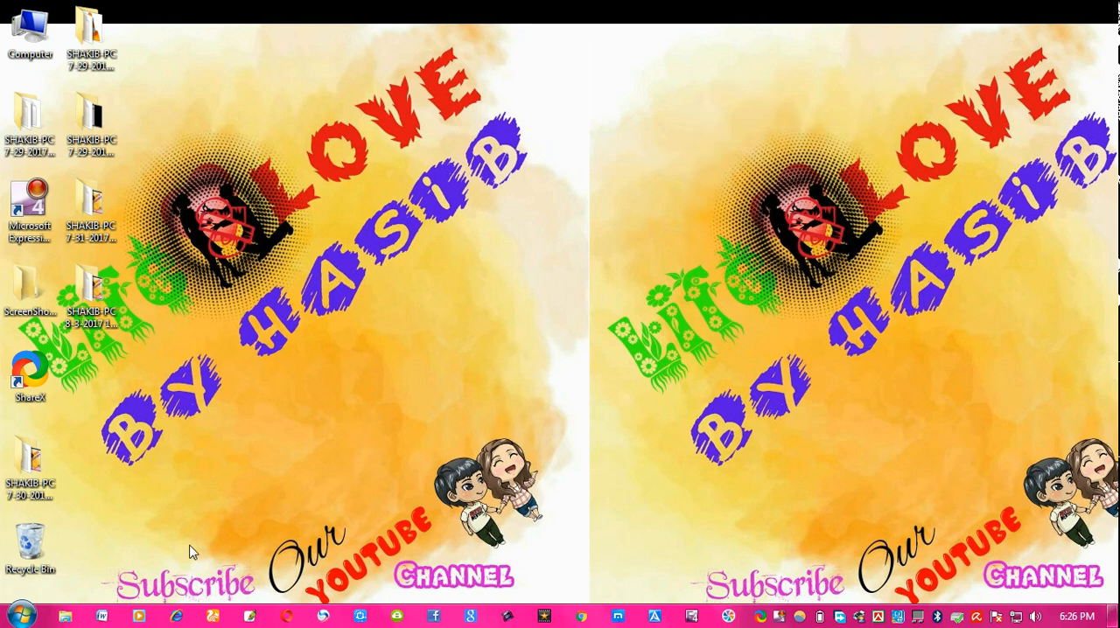